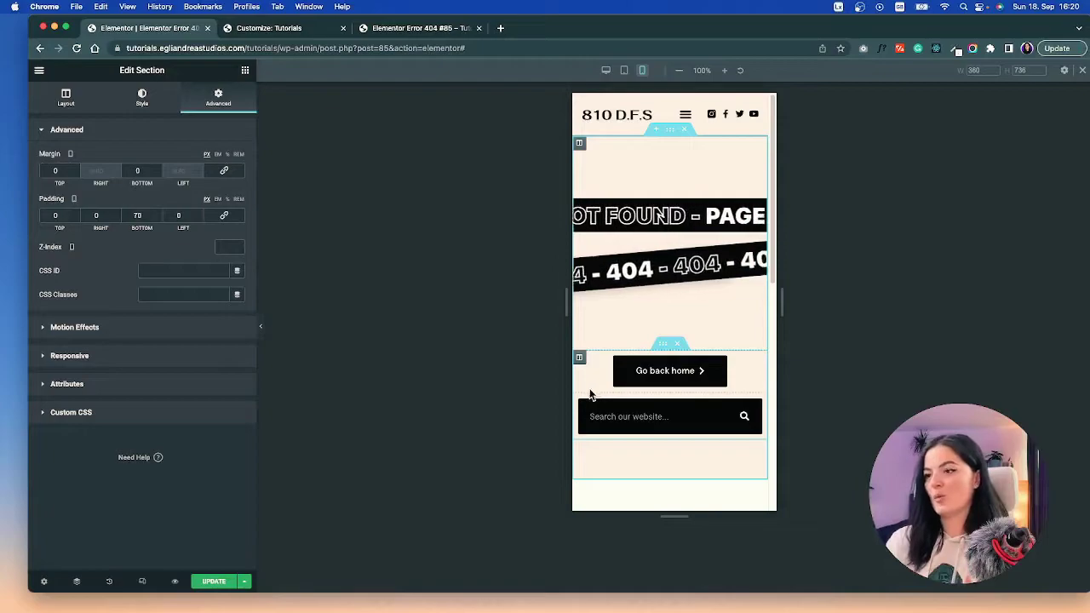
Check the section's Custom CSS, then view the live 404 page in its browser tab.
click(143, 419)
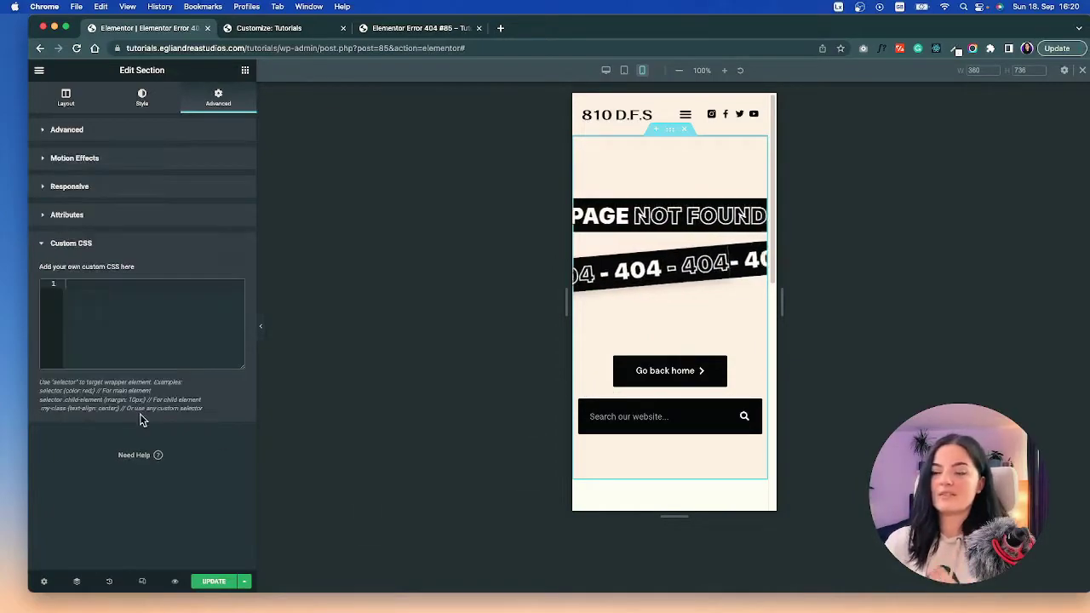
click(400, 36)
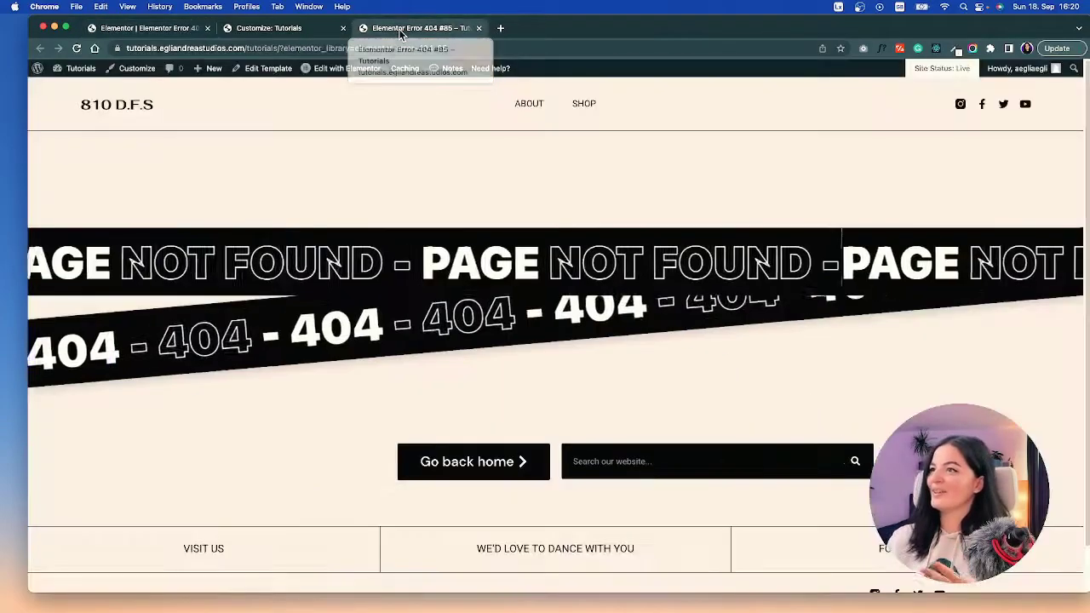
Open the WordPress Customizer's Additional CSS editor from the themes page.
click(262, 29)
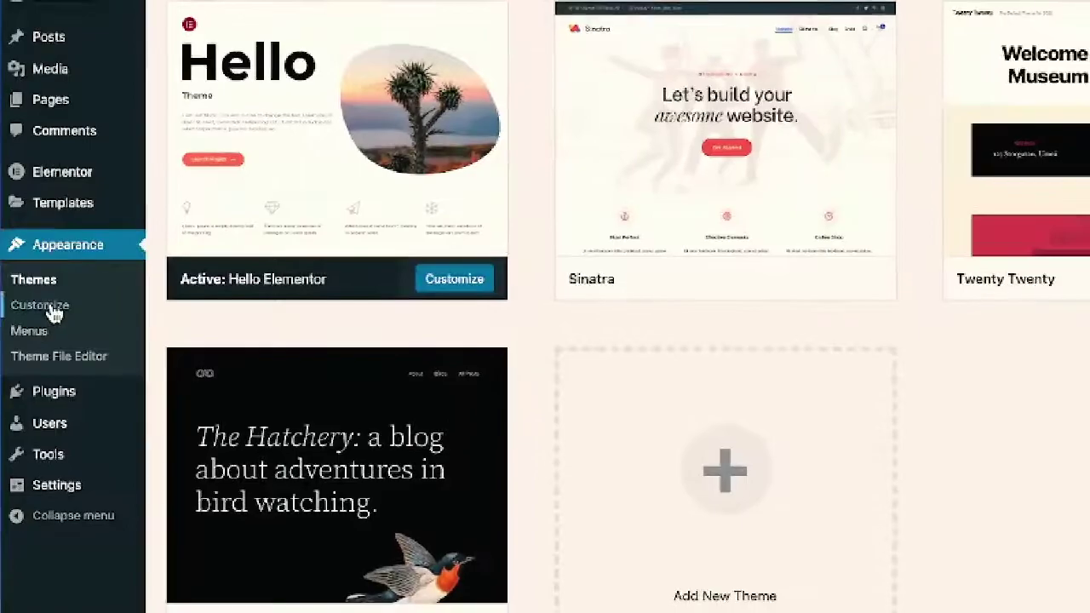
click(50, 308)
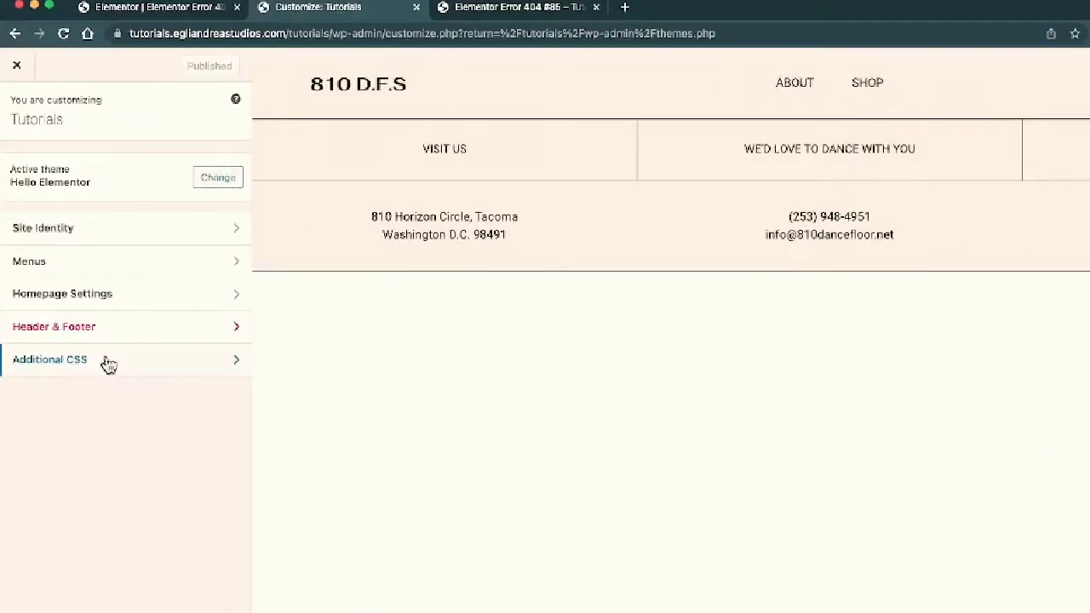
click(108, 365)
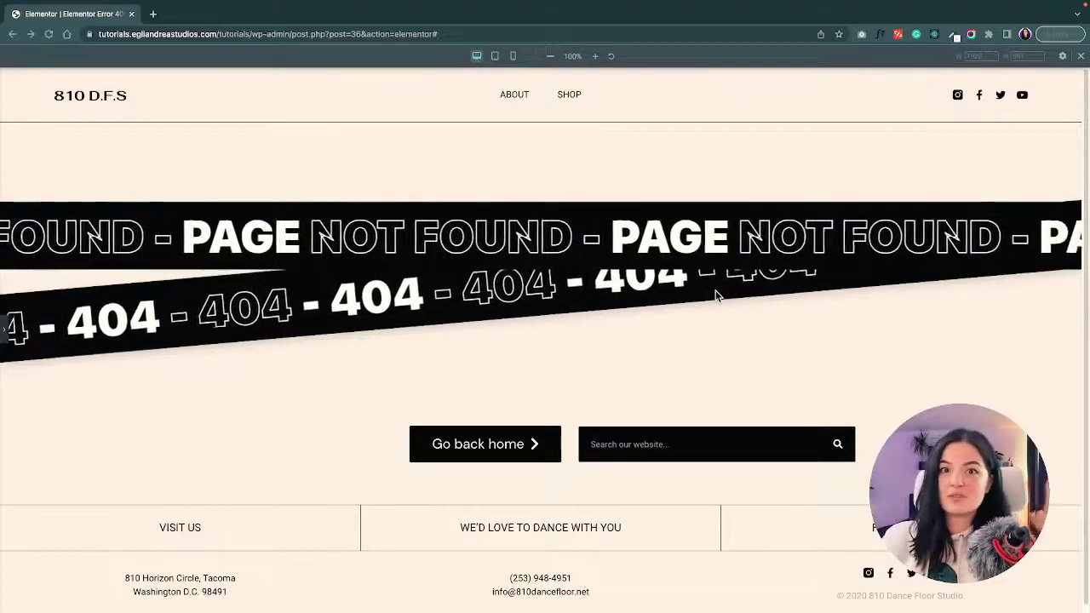
Open the Theme Builder from the editor menu and filter it to Error 404 templates.
click(5, 333)
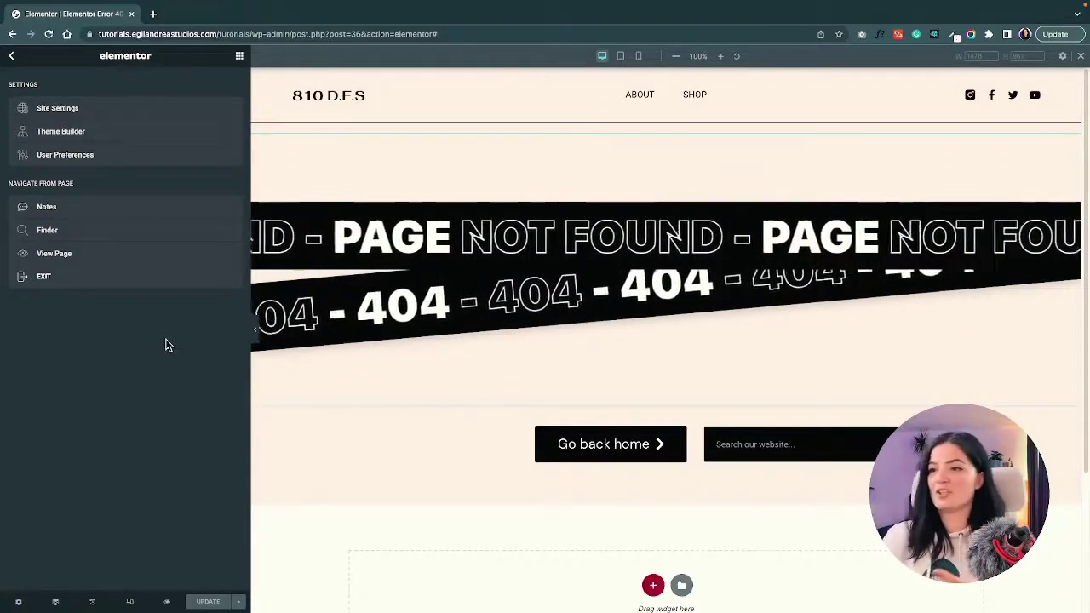
click(11, 55)
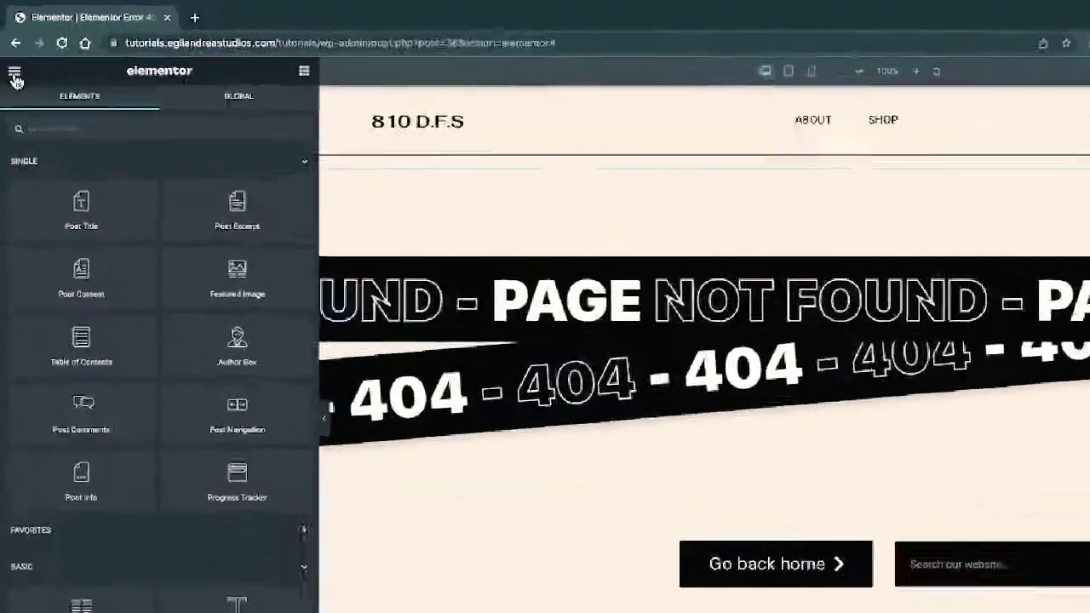
click(11, 56)
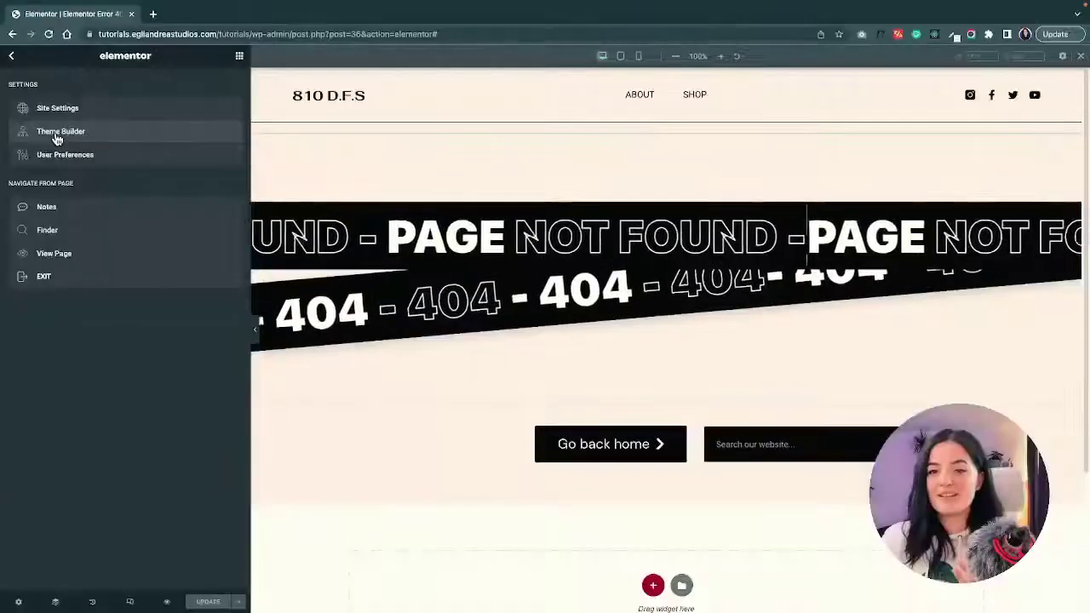
click(91, 220)
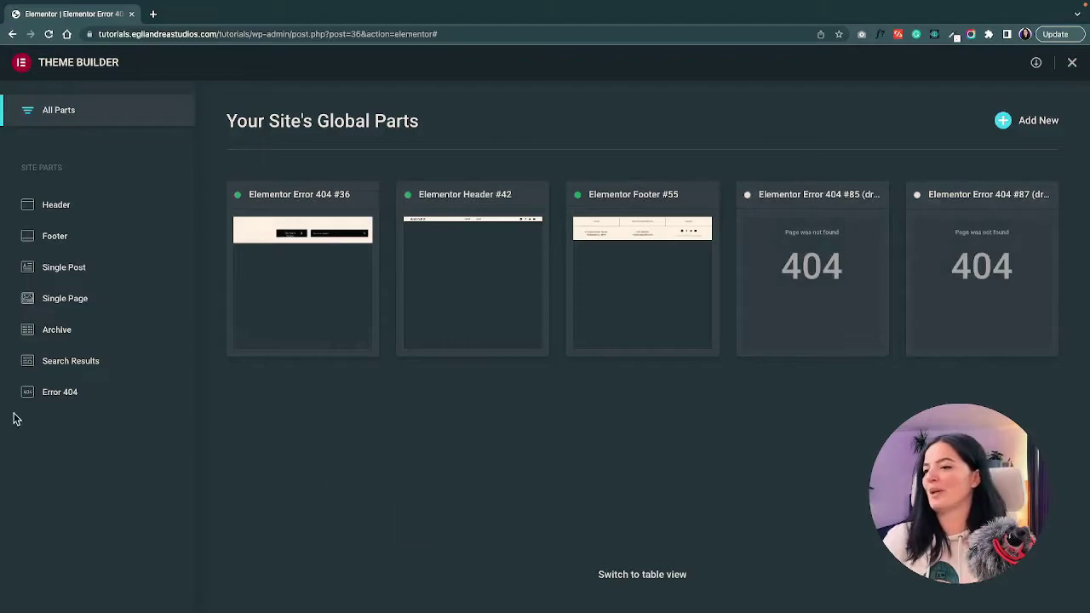
click(59, 394)
scroll(597, 341, down, 3)
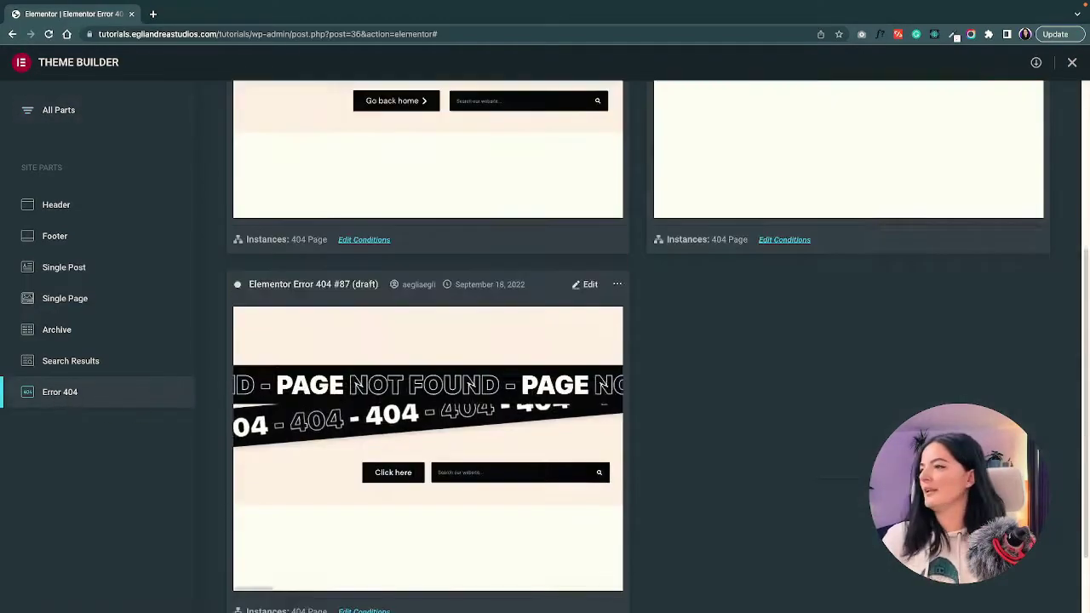
scroll(1017, 261, up, 3)
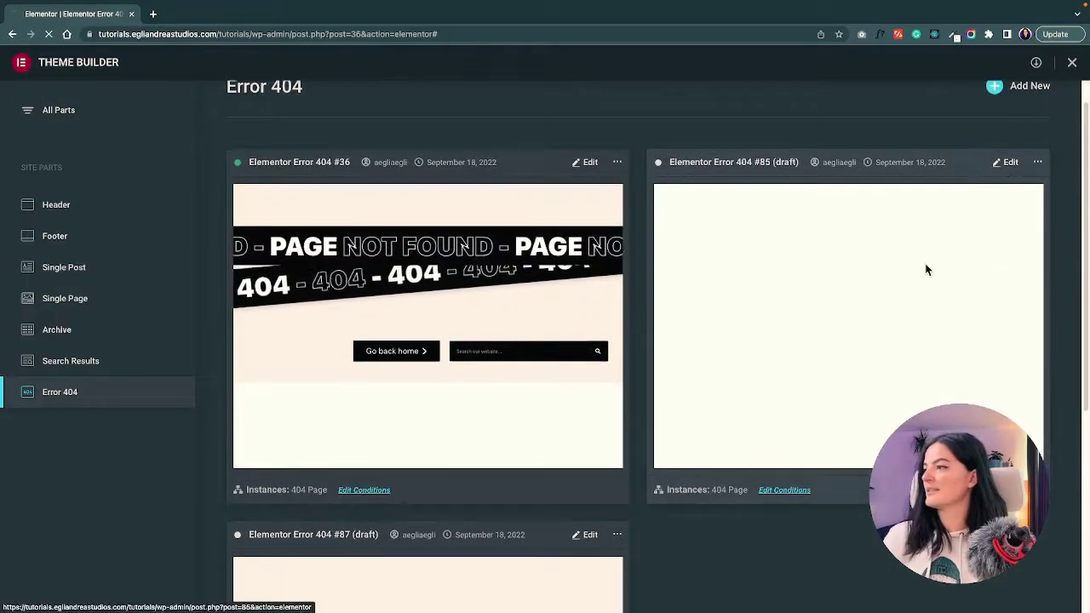
Edit the empty #85 template and add a one-column section.
click(755, 298)
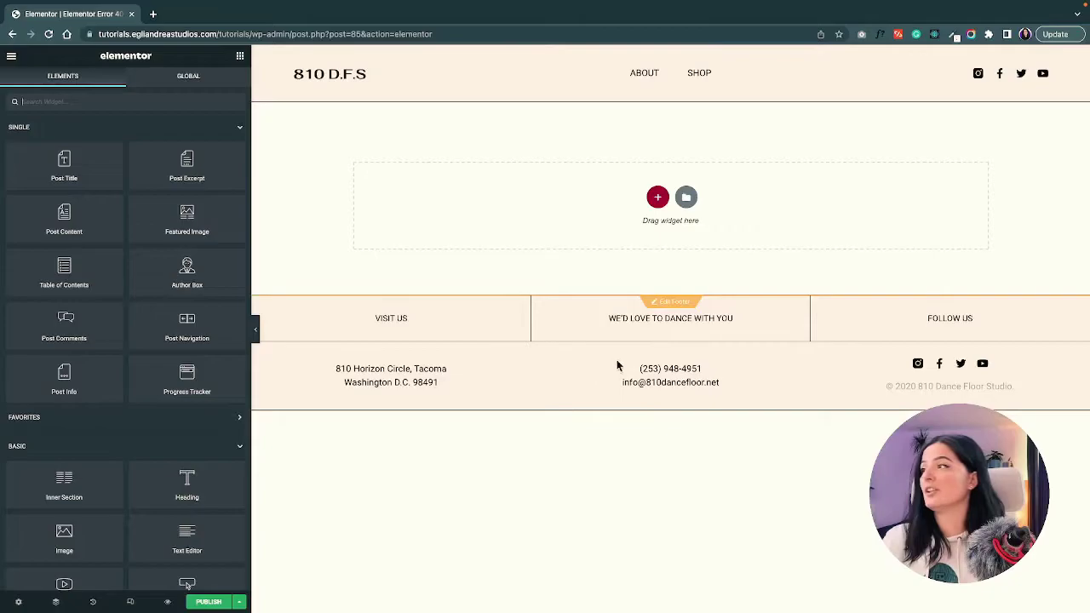
click(657, 199)
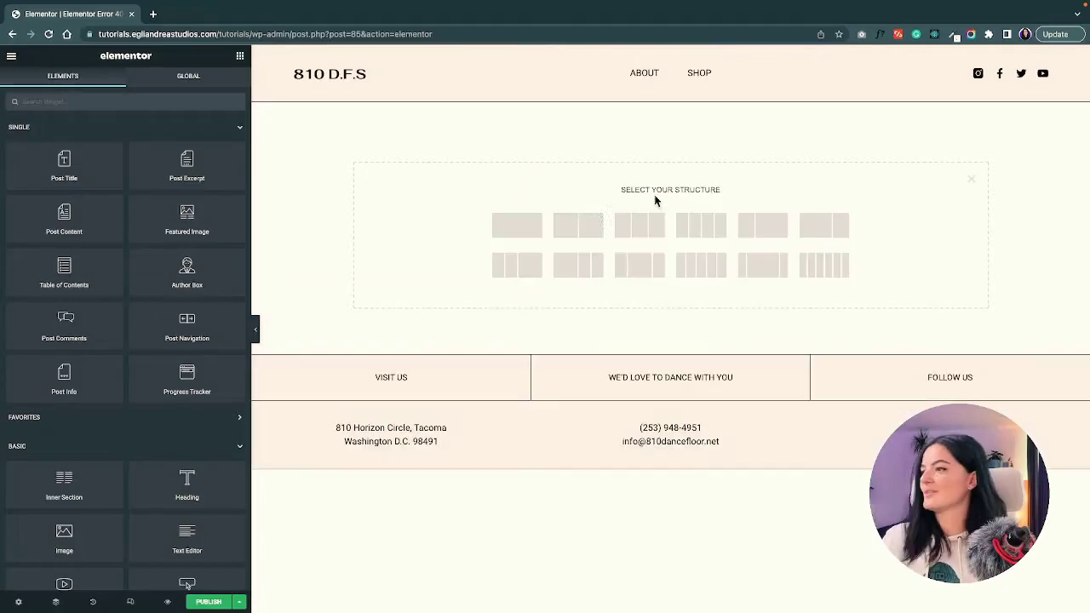
click(517, 226)
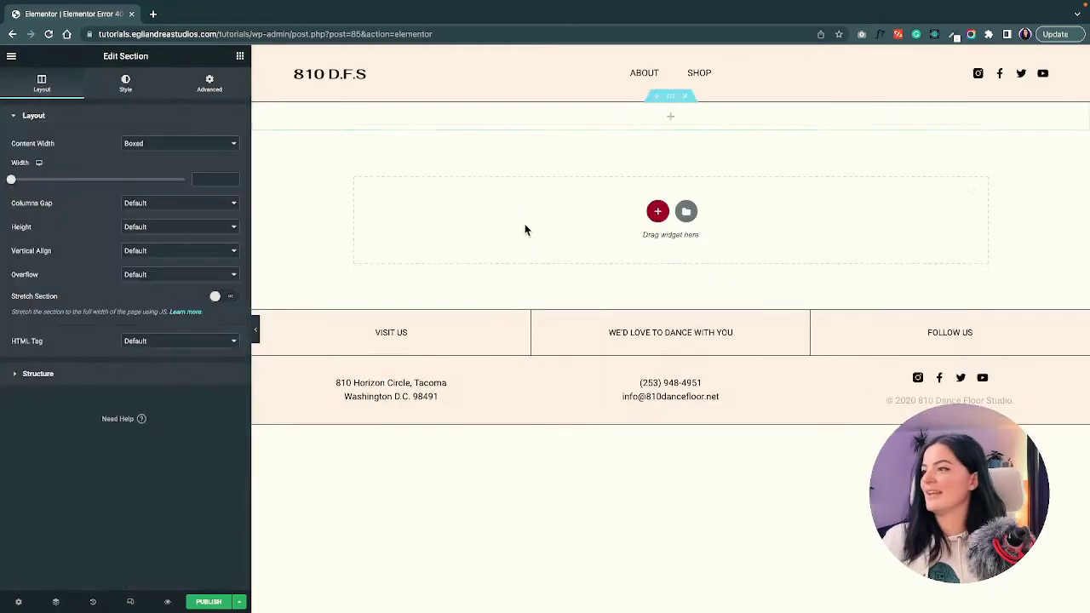
Make the section full width with no column gap and a 72 vh minimum height.
click(184, 148)
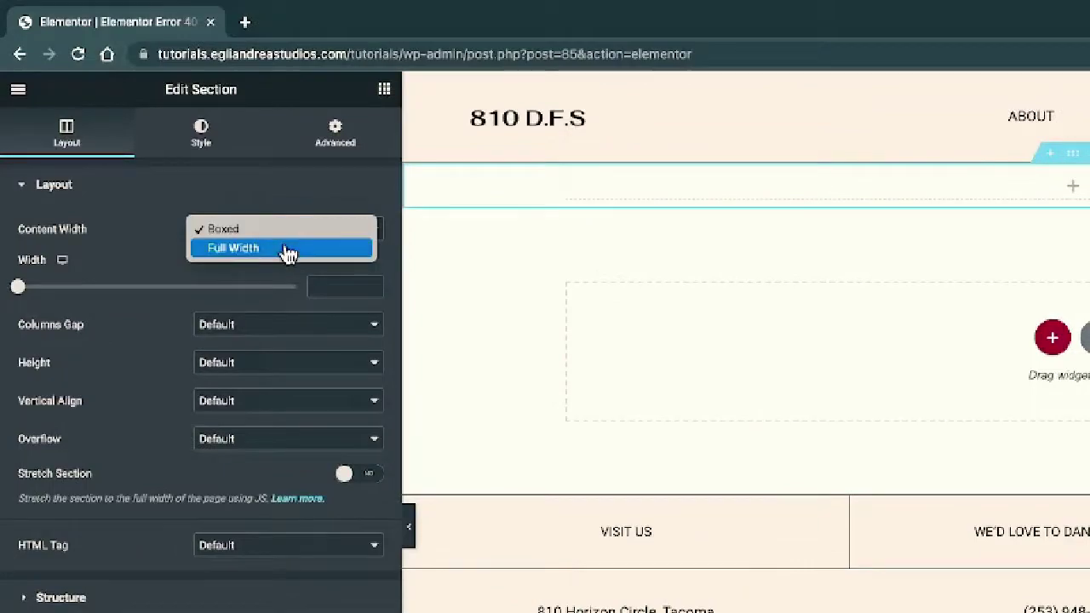
click(287, 248)
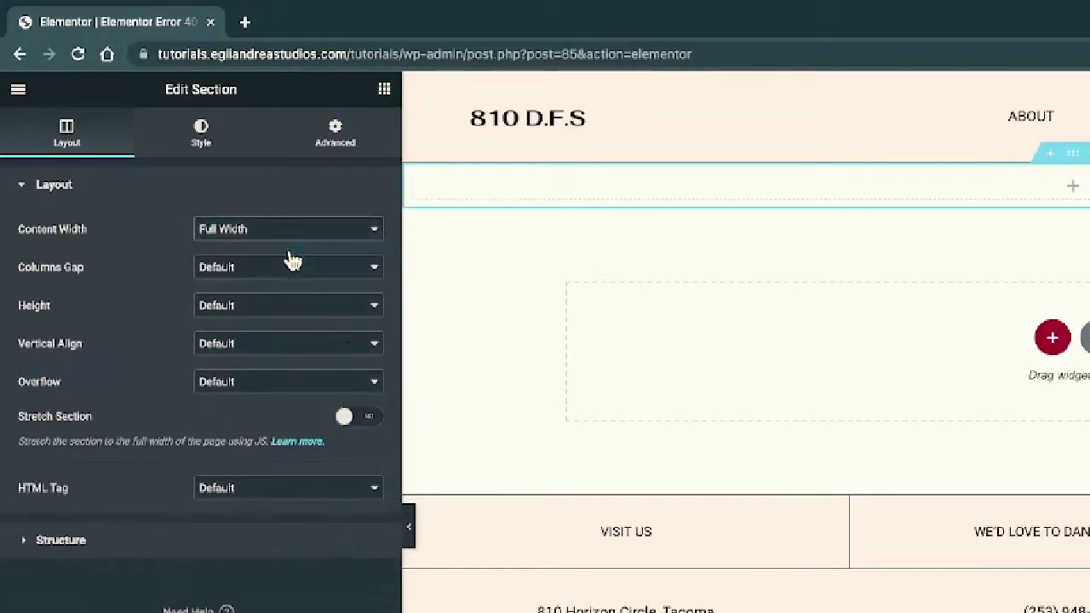
click(281, 266)
click(272, 286)
click(277, 311)
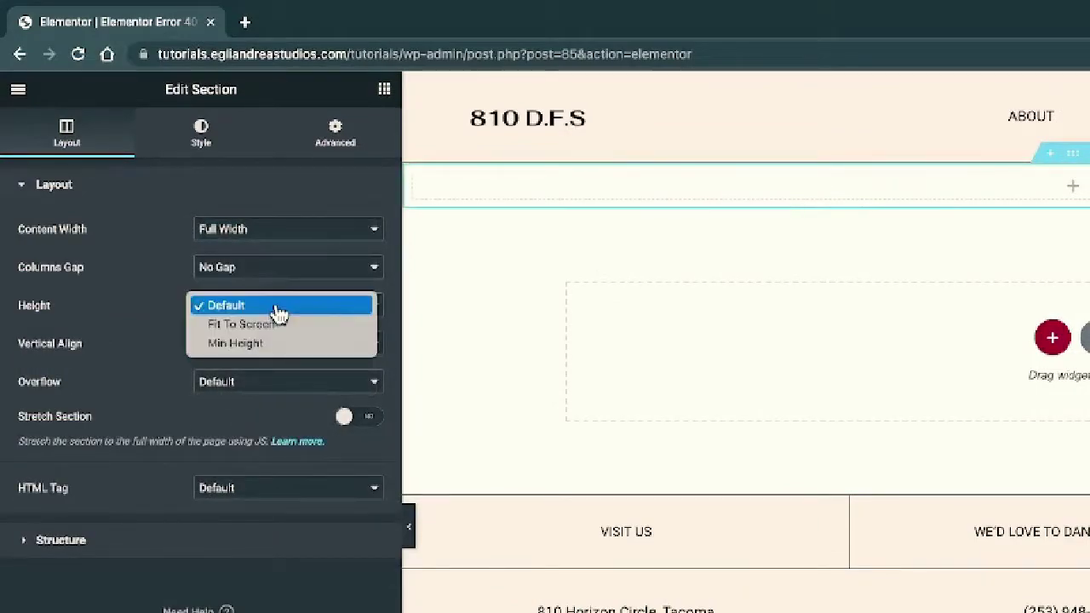
click(255, 346)
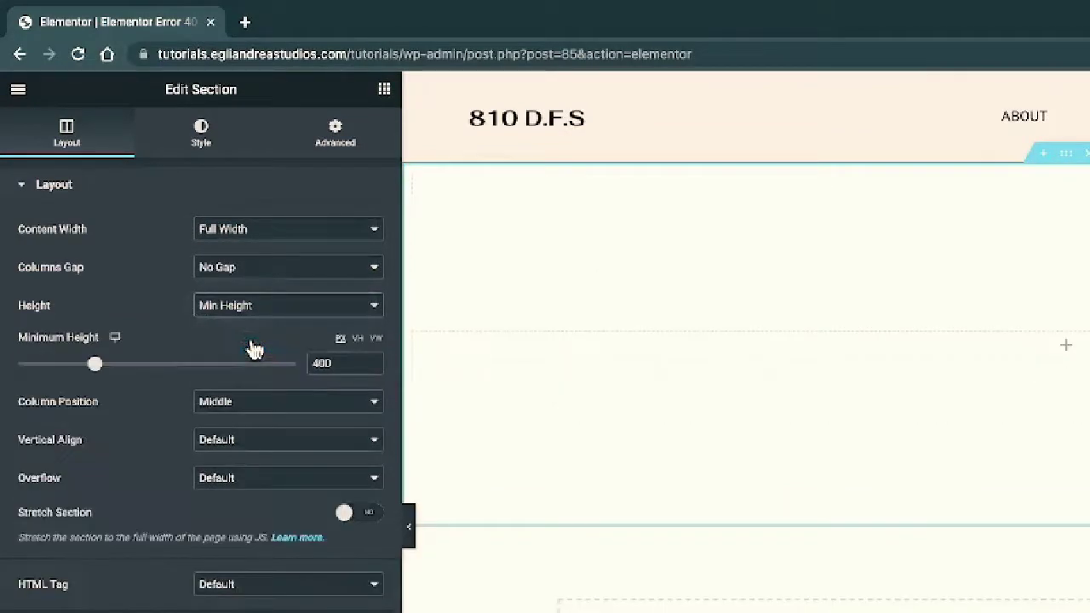
click(358, 339)
drag(299, 370, 250, 370)
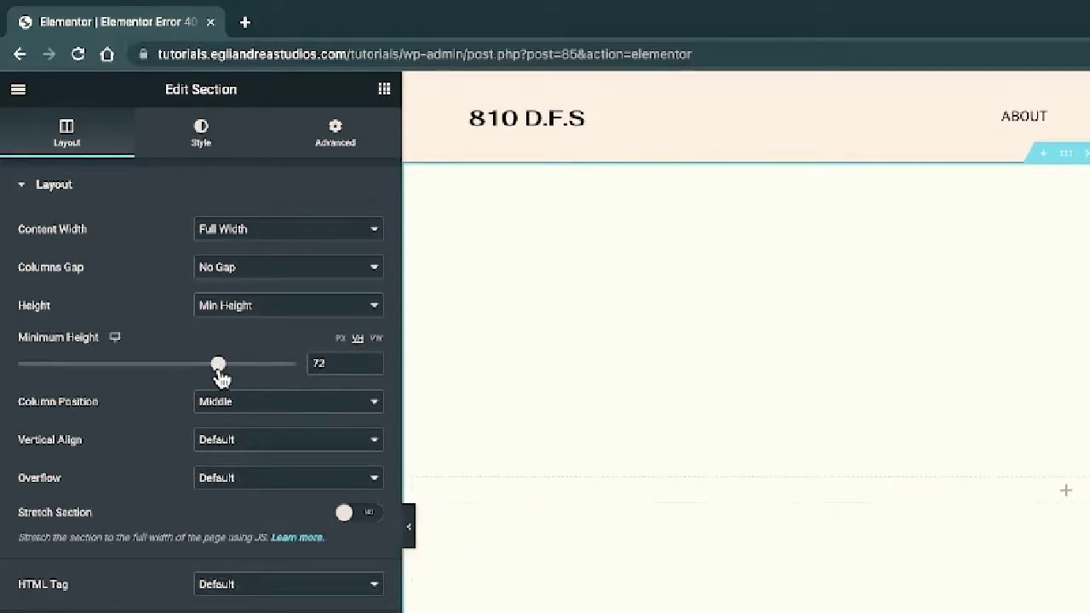
Add an HTML widget to the section and paste in the scrolling-banner markup.
click(409, 526)
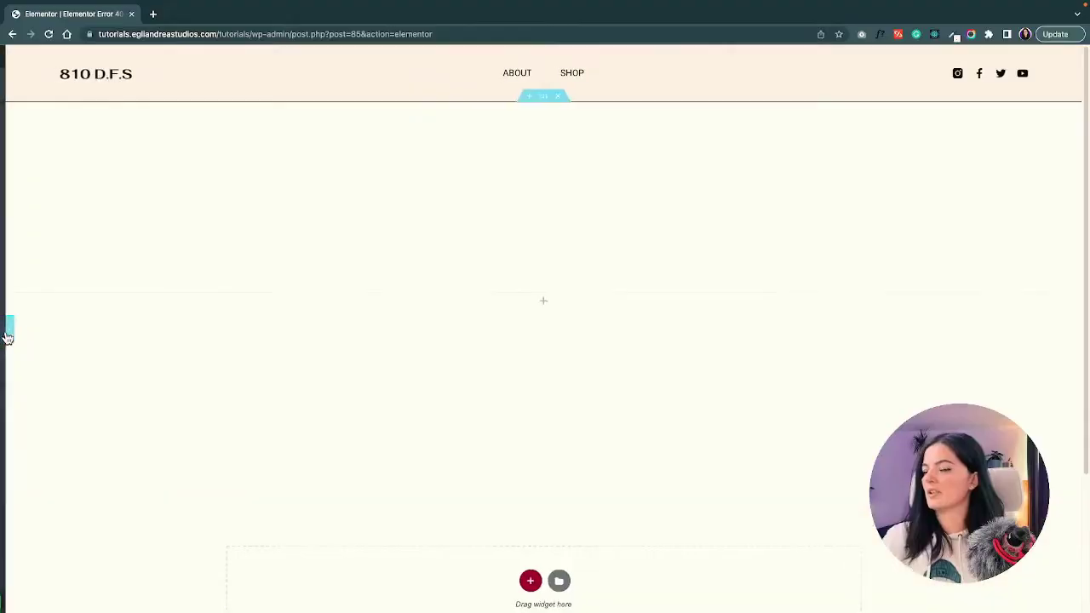
click(5, 336)
click(239, 55)
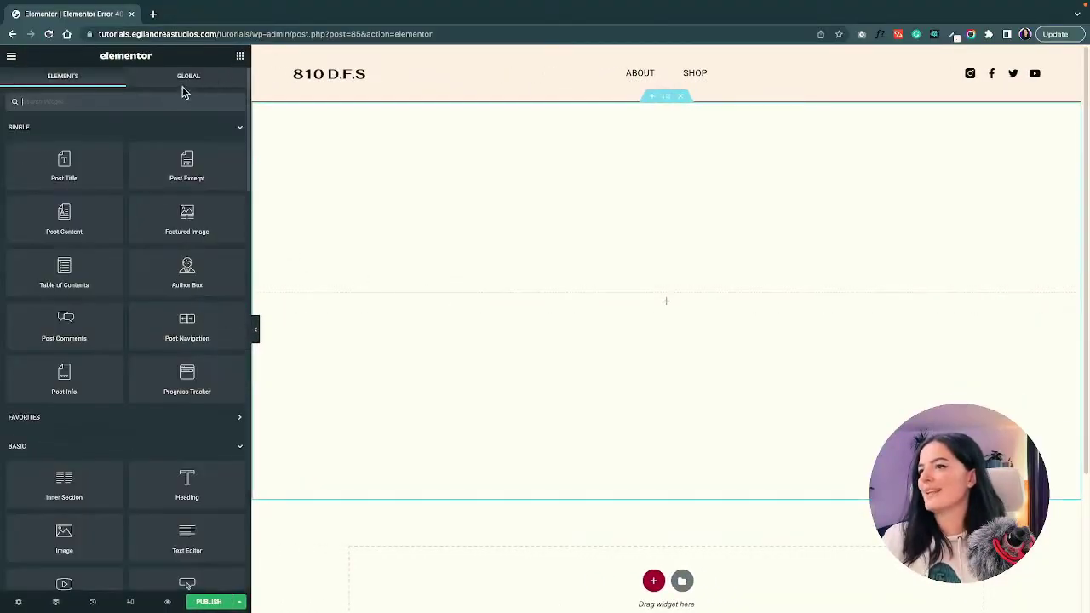
click(149, 103)
text(html)
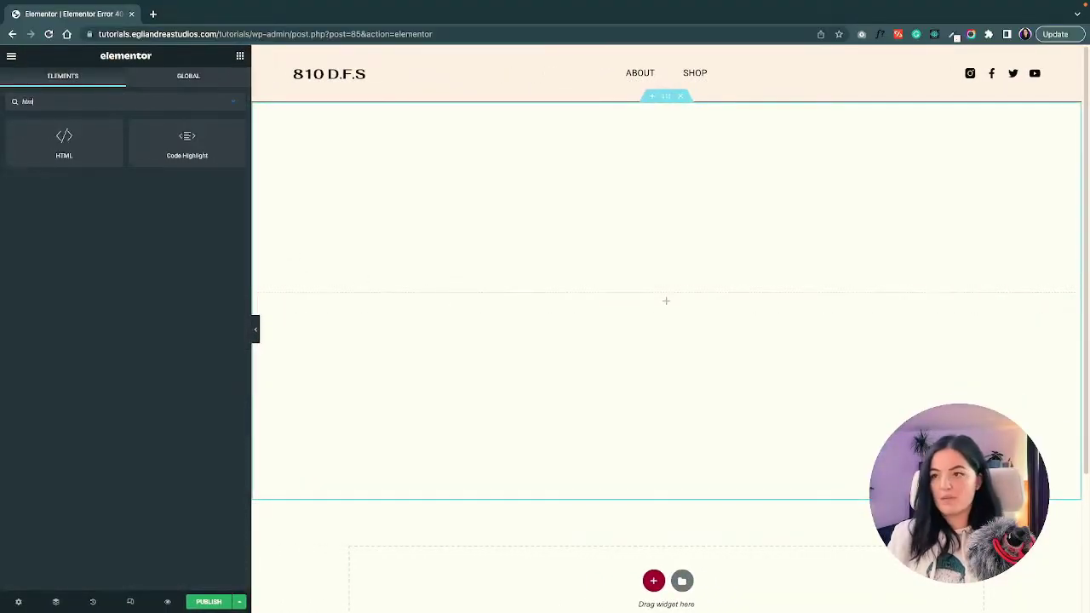
drag(73, 141, 584, 300)
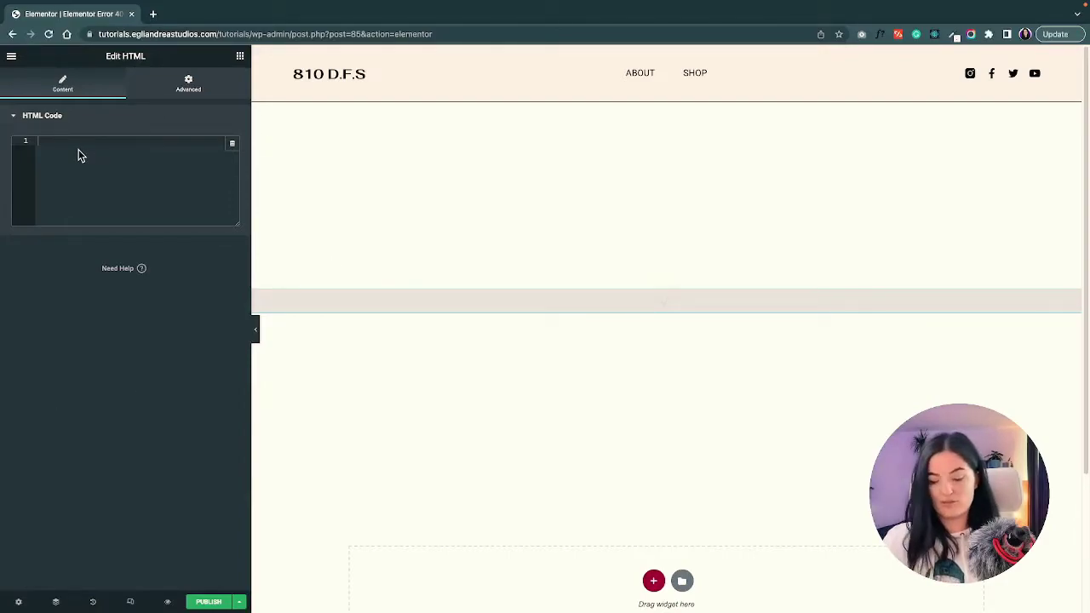
key(ctrl+v)
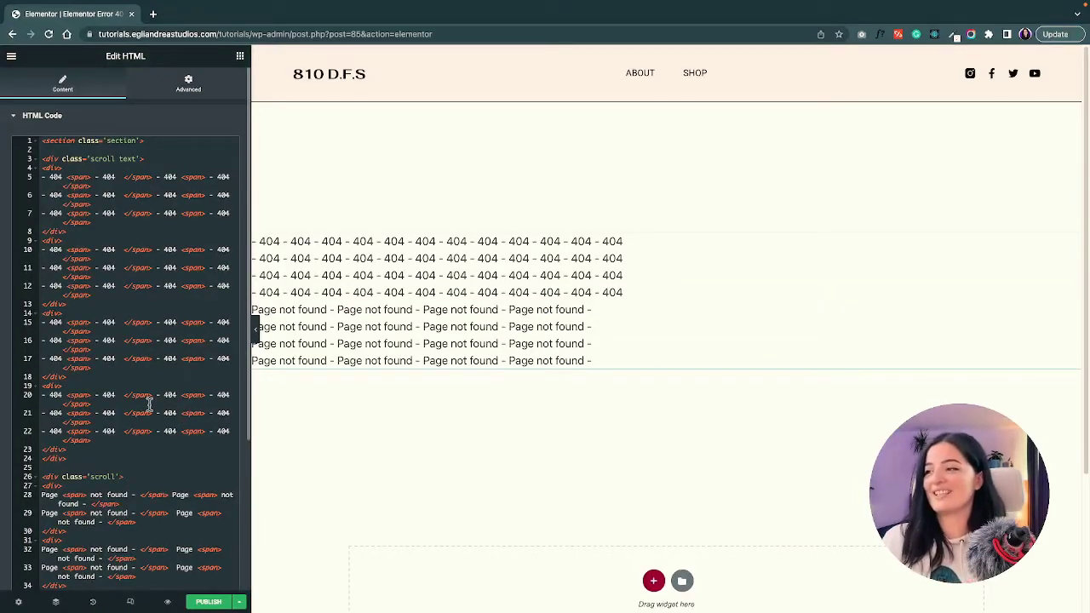
Paste the banner styling CSS into the HTML widget's Advanced Custom CSS box.
click(188, 84)
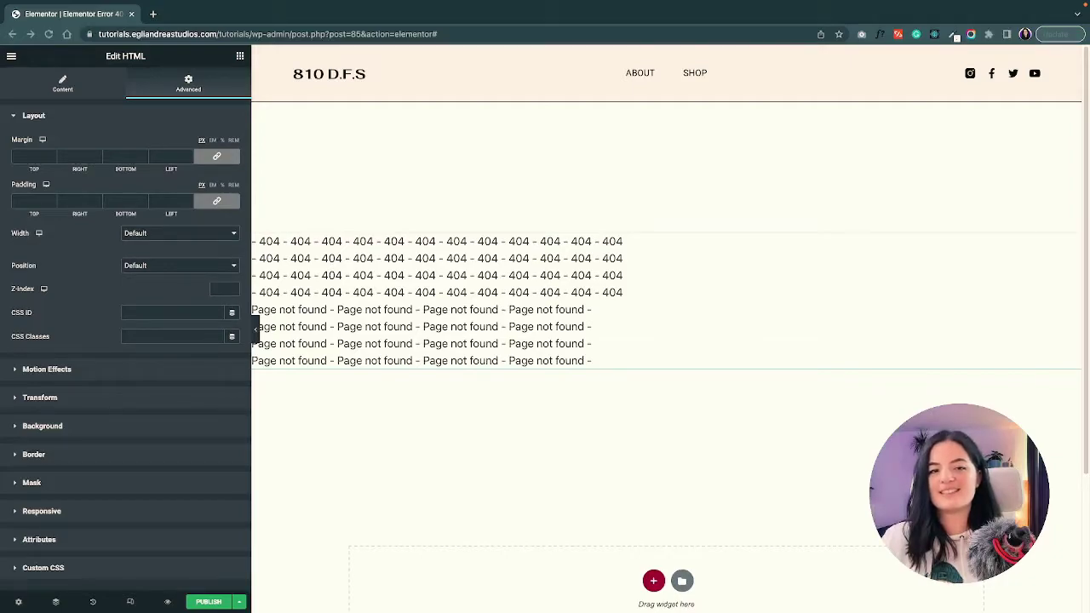
click(102, 568)
key(ctrl+v)
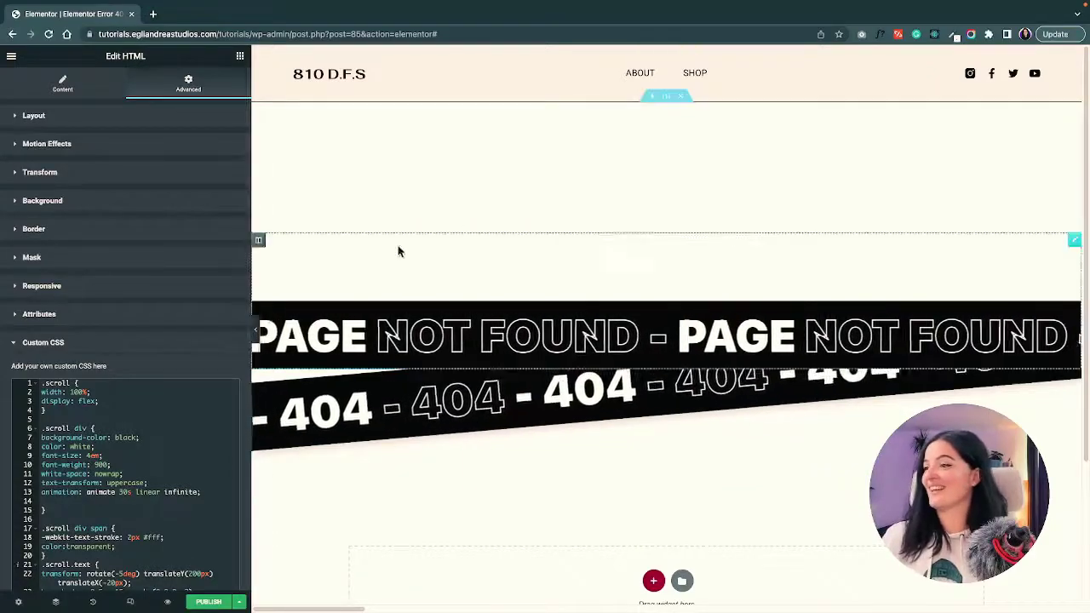
Give the section a cream f2efec background colour.
click(666, 97)
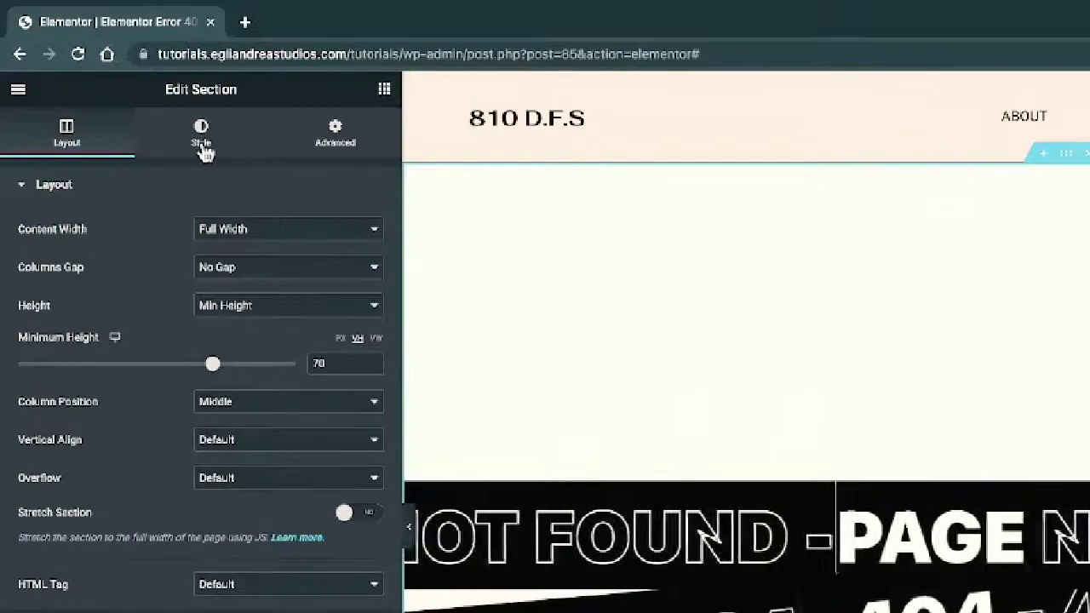
click(126, 88)
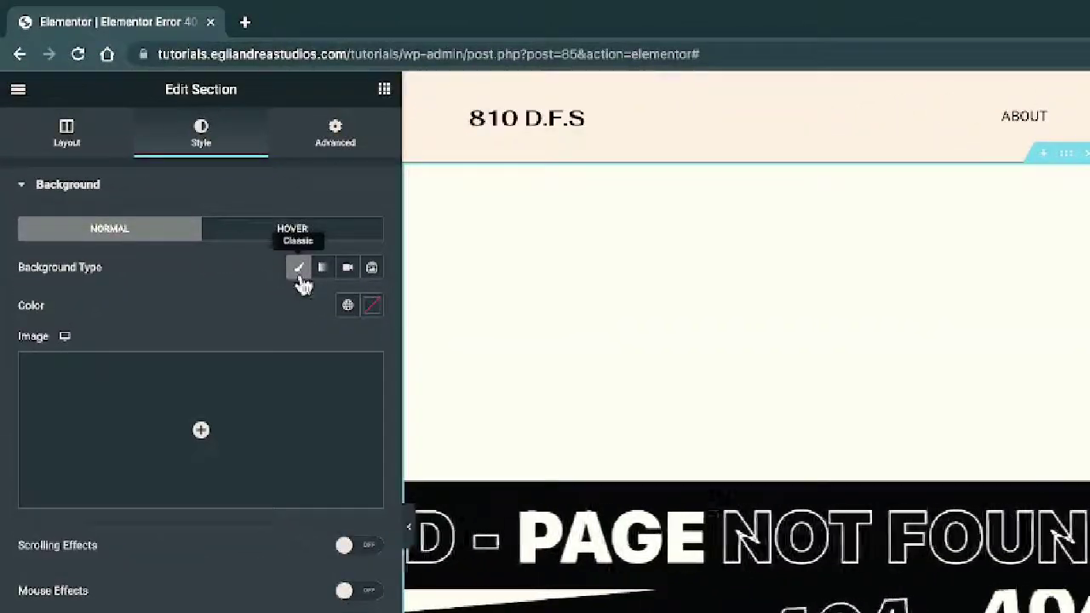
click(233, 191)
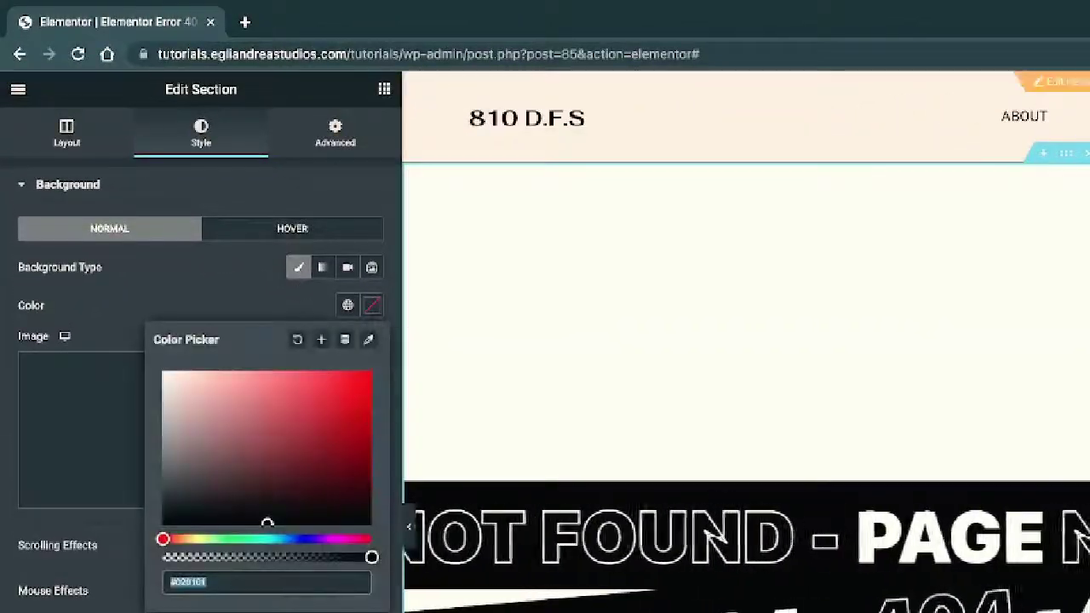
click(953, 35)
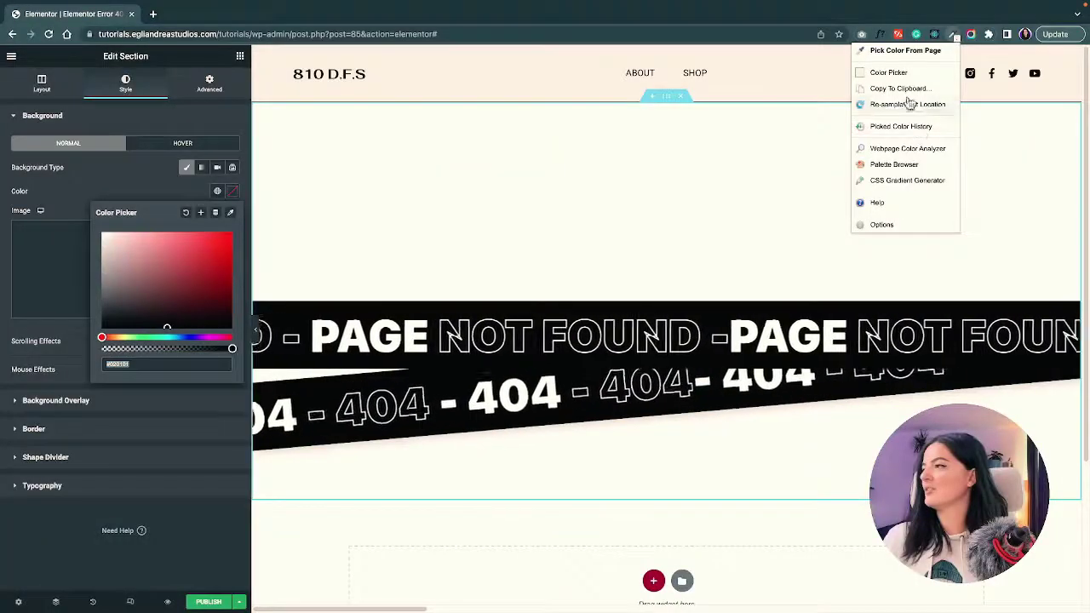
click(889, 73)
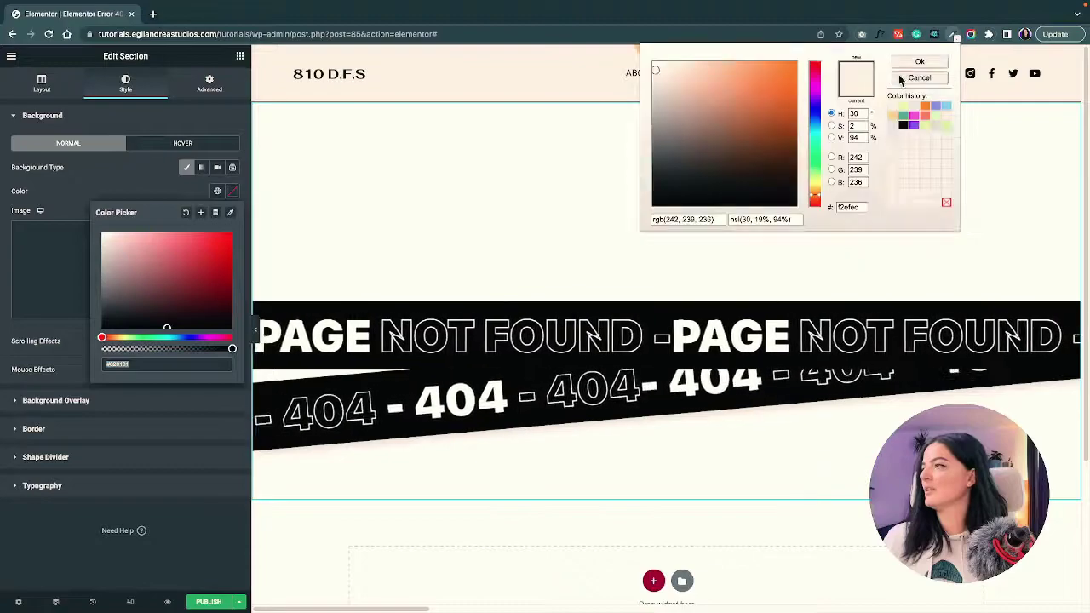
double_click(839, 210)
key(ctrl+c)
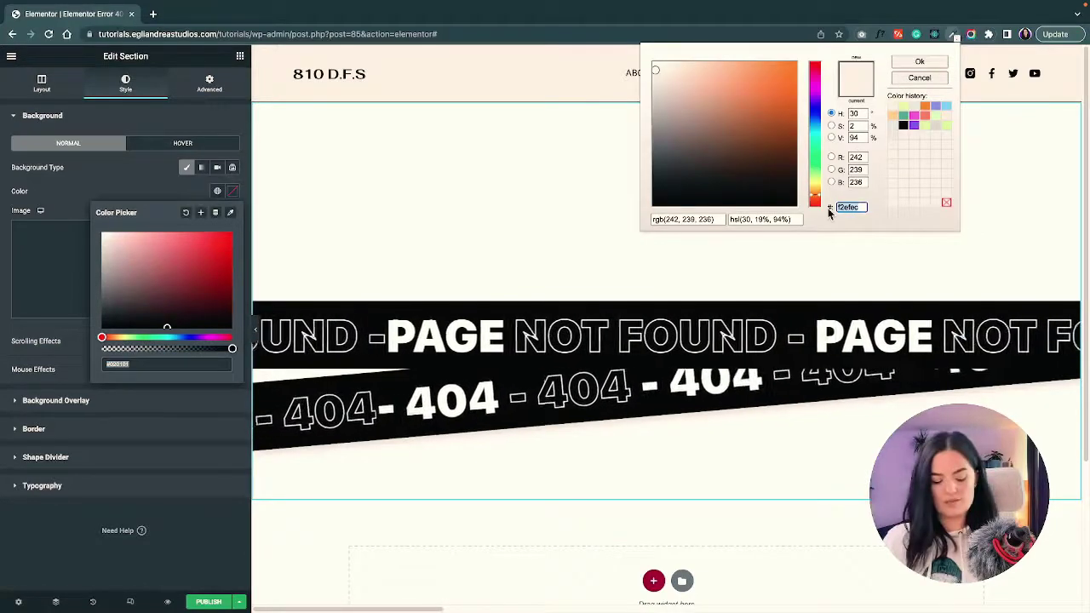
click(163, 364)
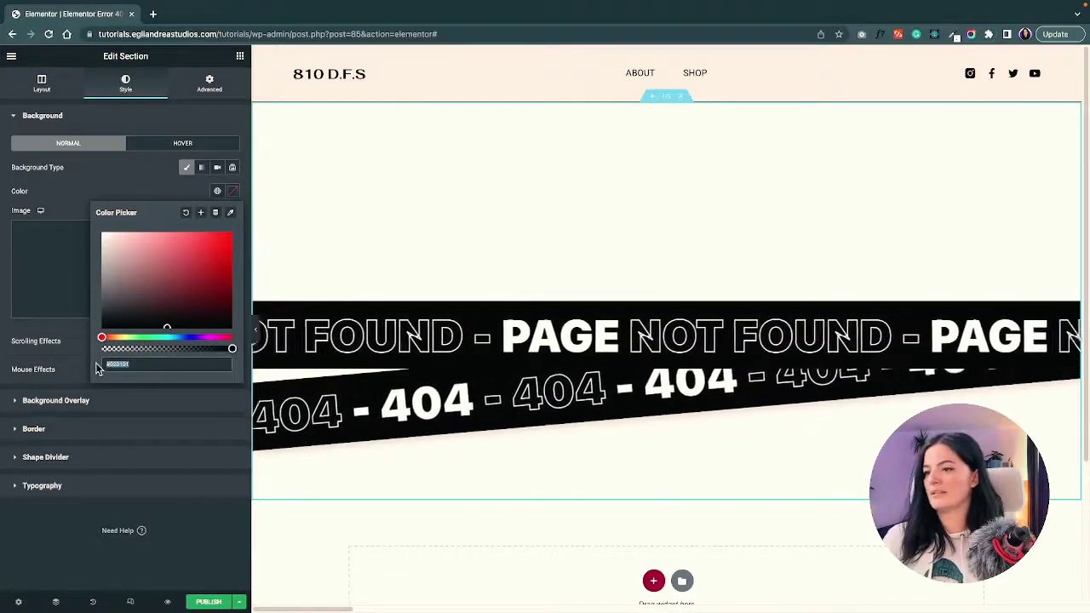
key(ctrl+a)
key(ctrl+v)
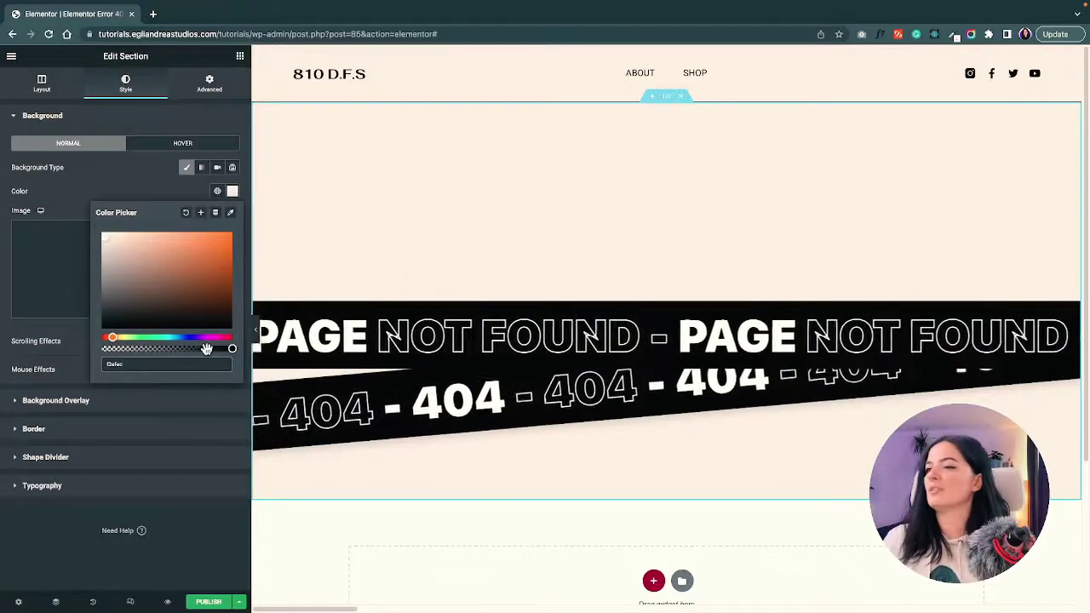
click(170, 559)
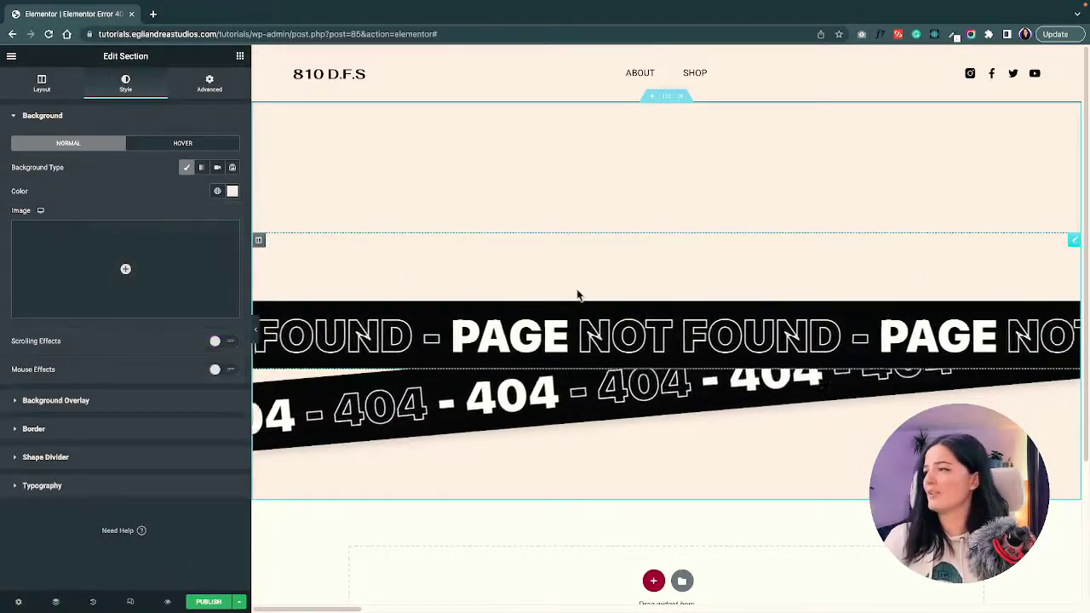
Set the section's Column Position to Top so the banners sit at the top.
click(260, 242)
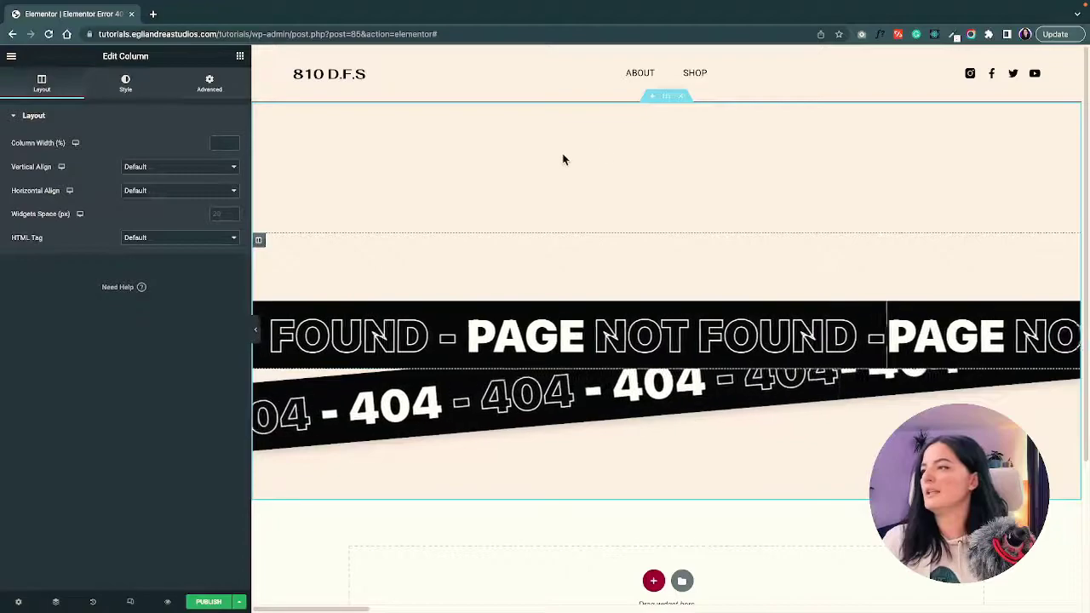
click(665, 97)
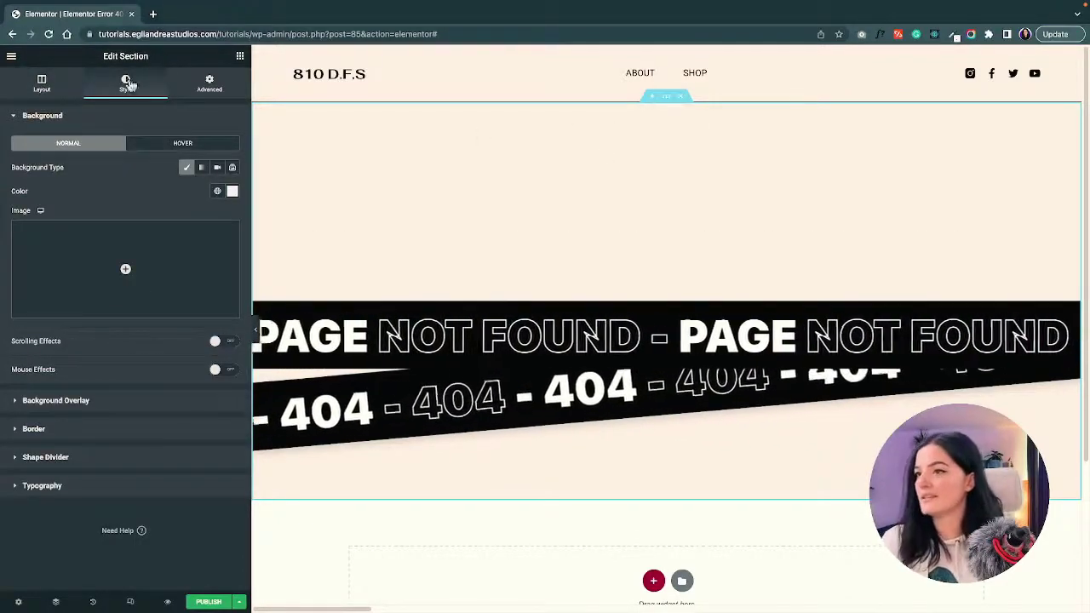
click(42, 83)
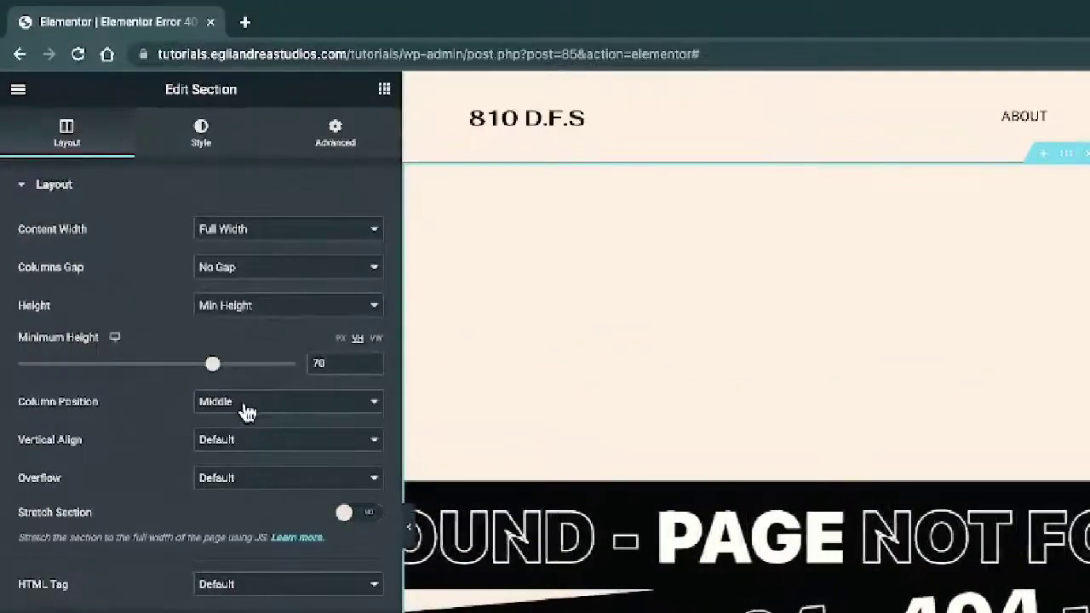
click(245, 393)
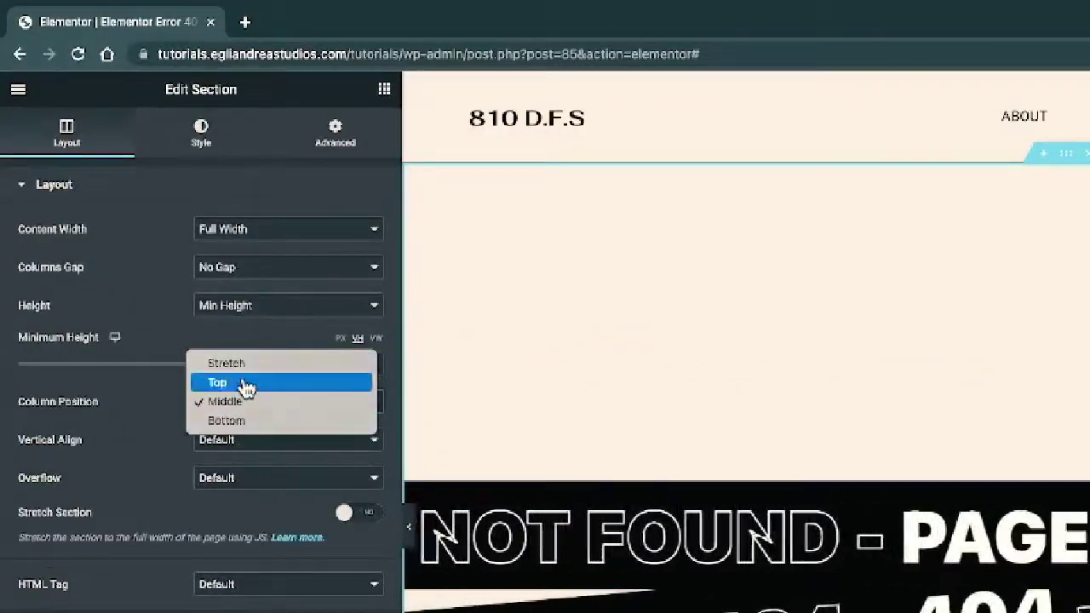
click(244, 386)
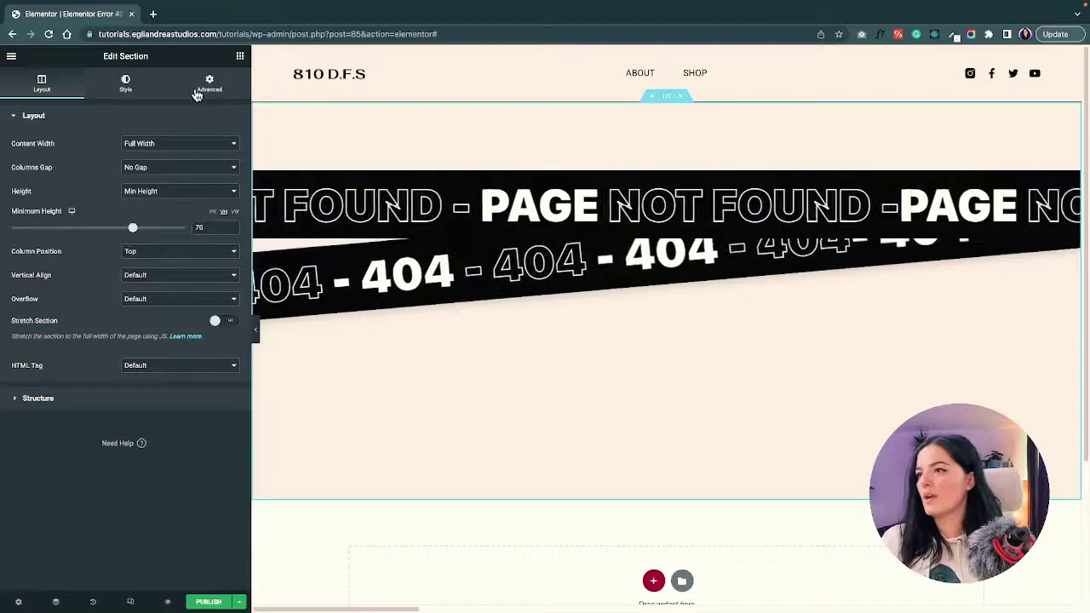
Add a two-column inner section below the banners with a 150 px top margin.
click(240, 55)
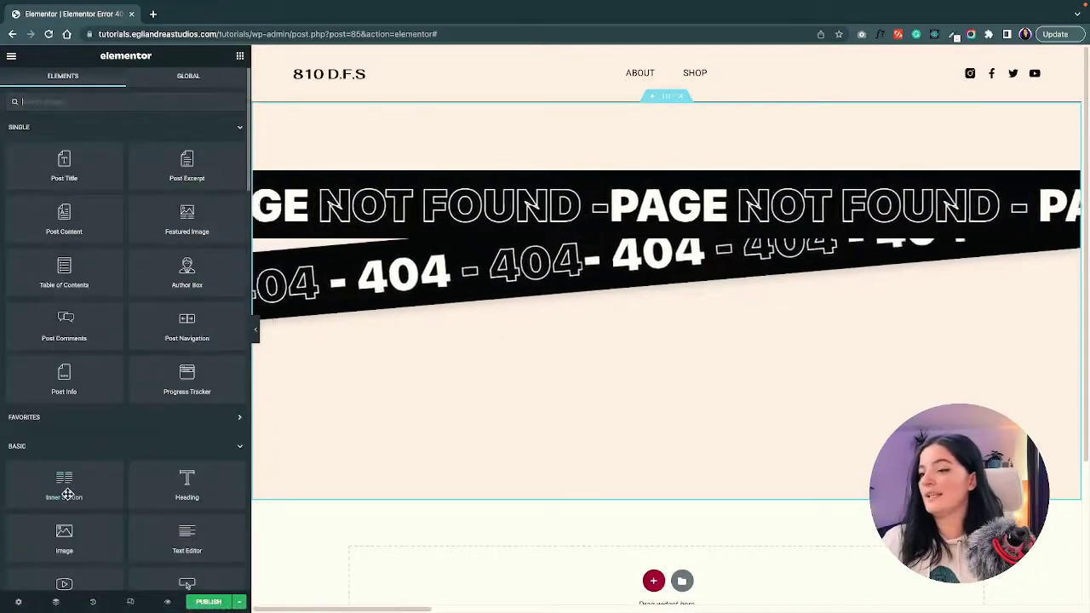
drag(64, 485, 611, 297)
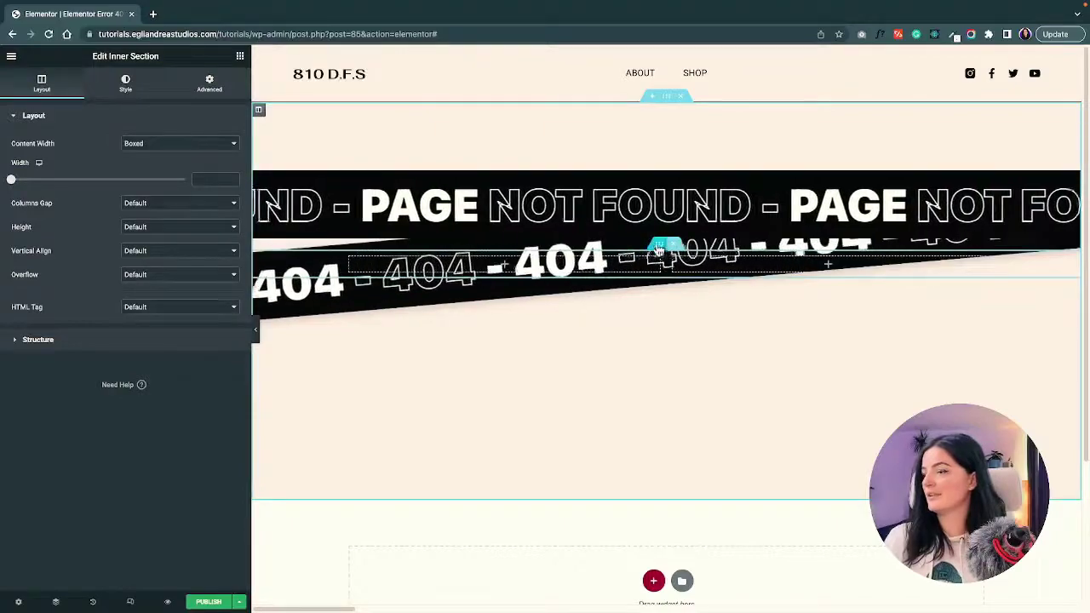
click(209, 83)
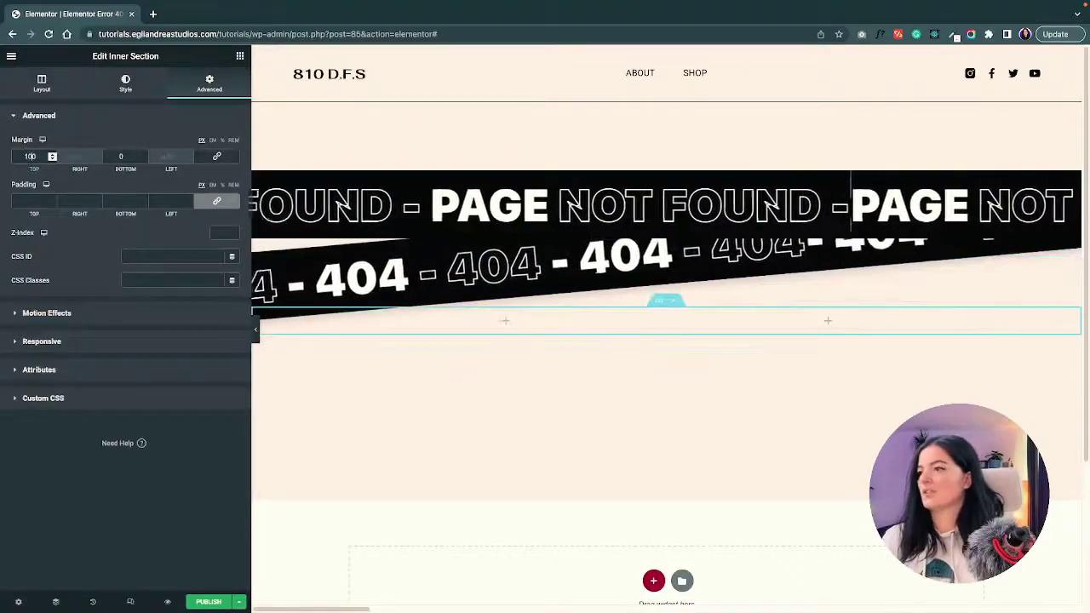
key(BackSpace)
text(50)
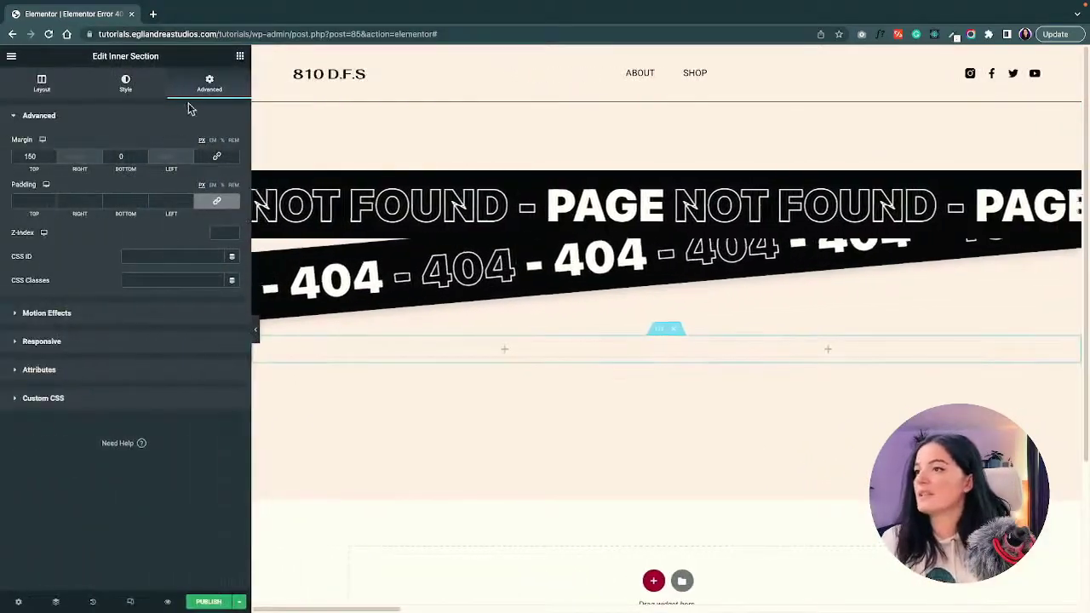
click(238, 55)
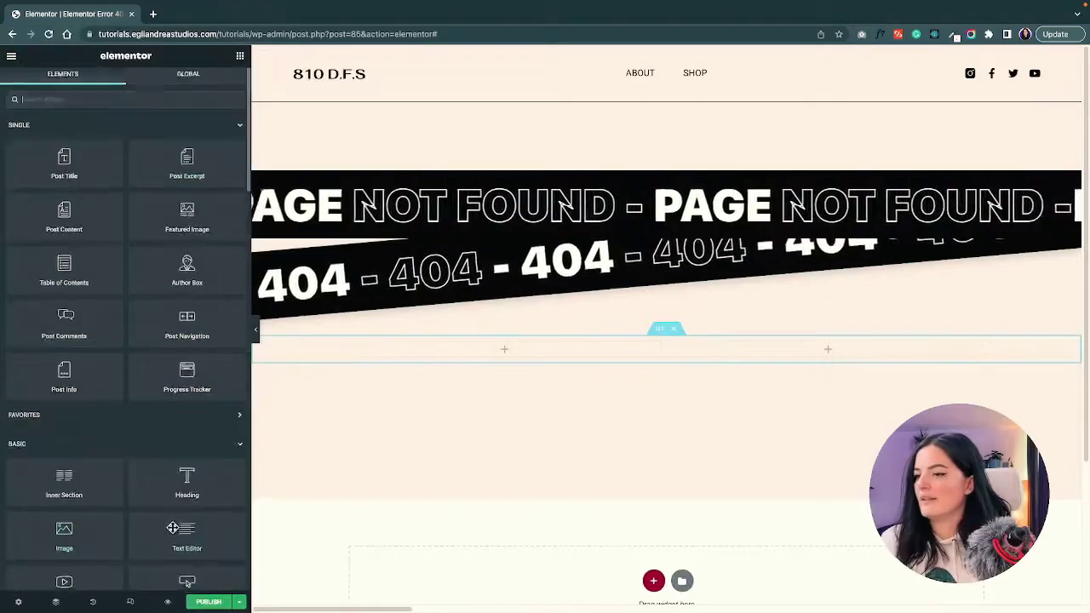
Place a right-aligned, black-background button in the left column with 20/40/20/40 padding.
scroll(171, 528, down, 1)
drag(189, 560, 435, 357)
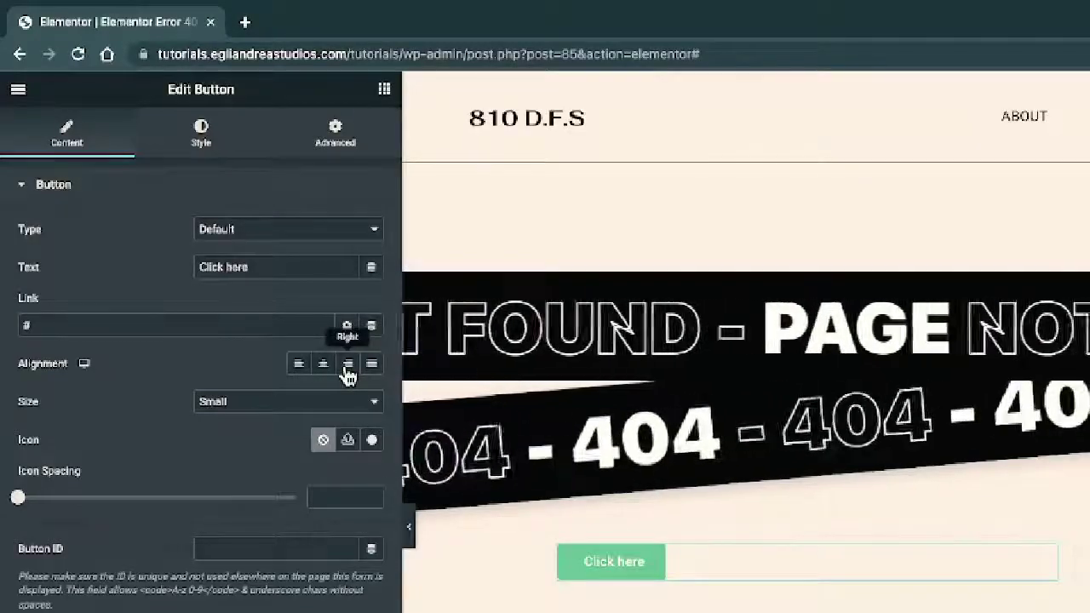
click(348, 368)
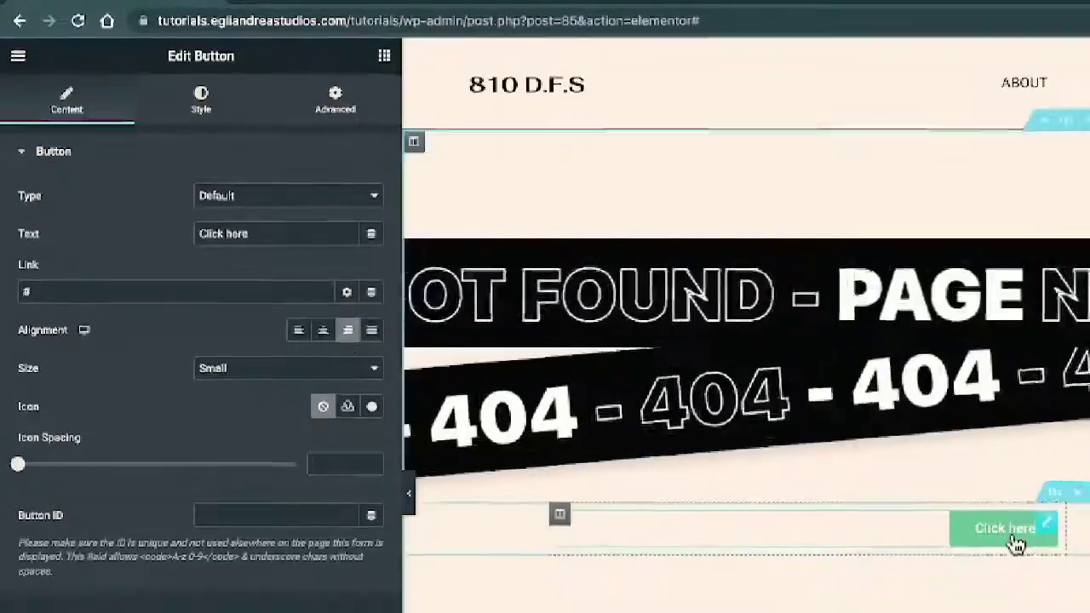
click(201, 134)
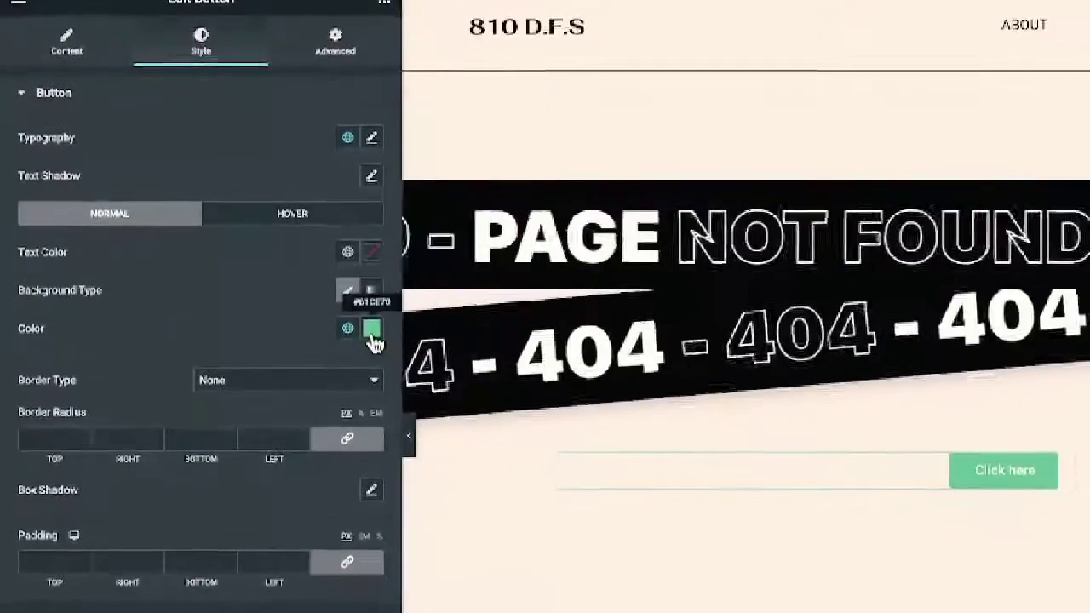
click(372, 342)
drag(274, 384, 224, 512)
click(333, 515)
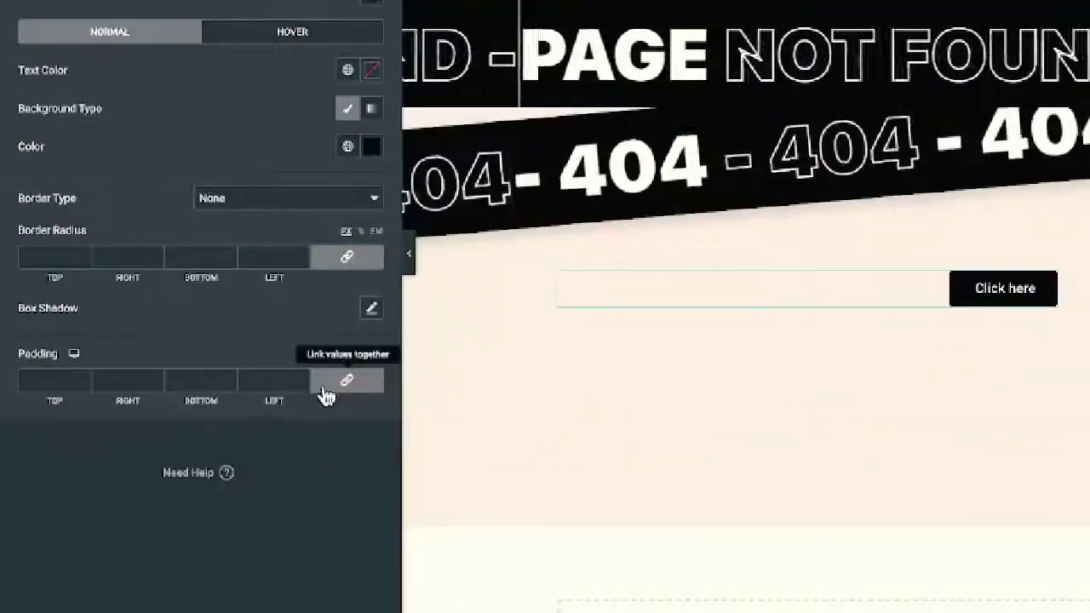
text(20)
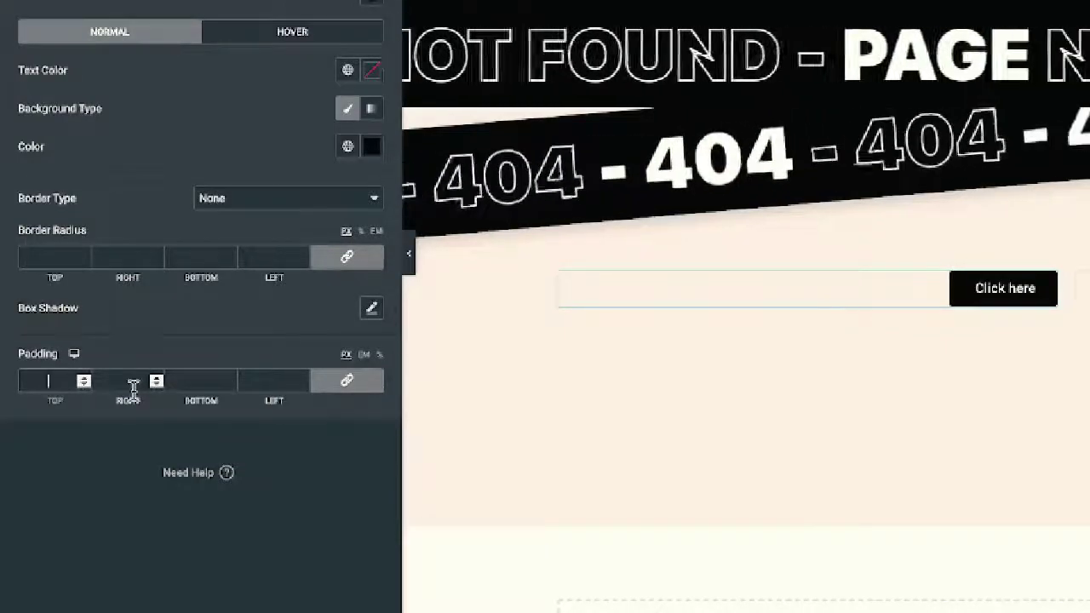
click(345, 383)
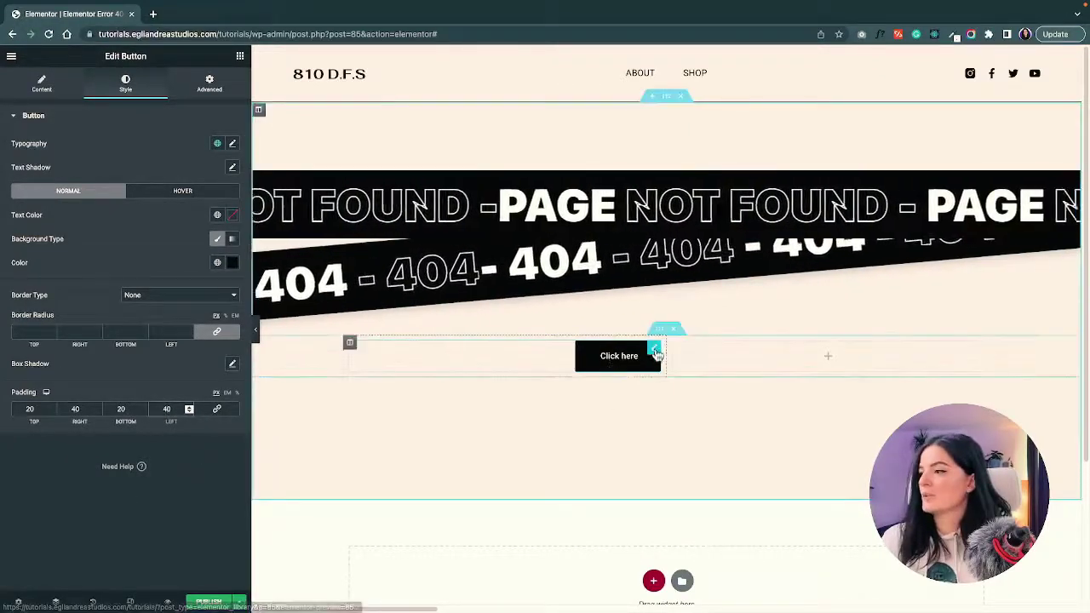
Set the button's typography to DM Sans at size 20.
click(232, 144)
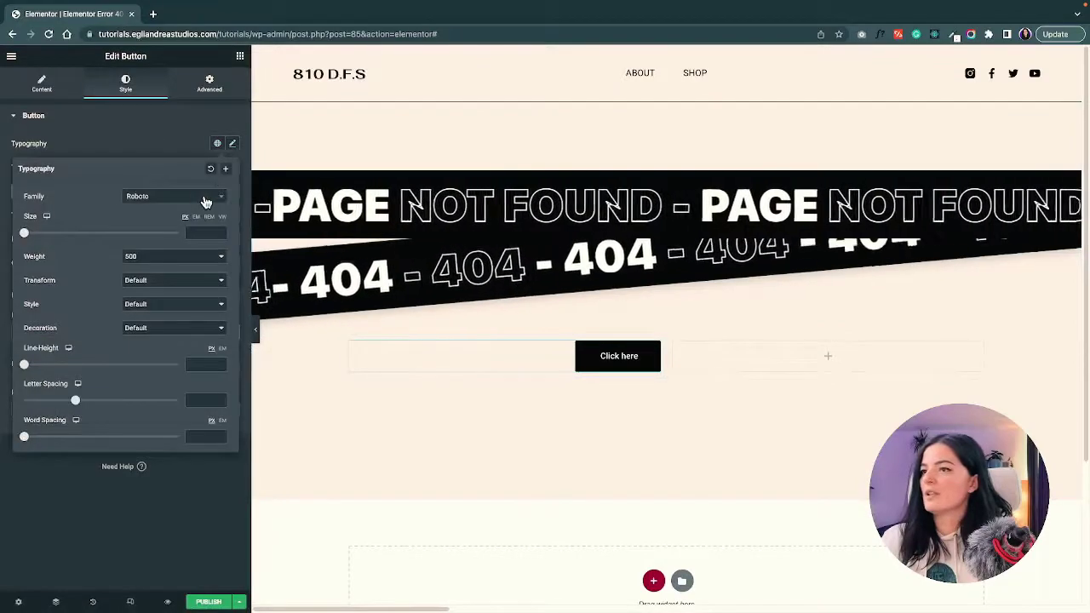
click(206, 202)
text(dm san)
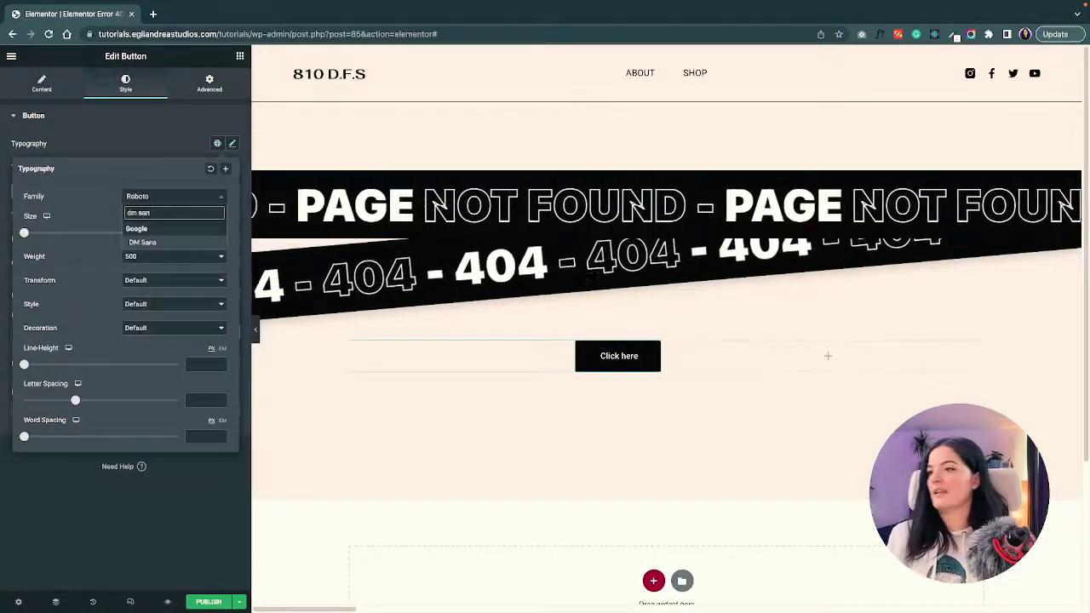
key(Return)
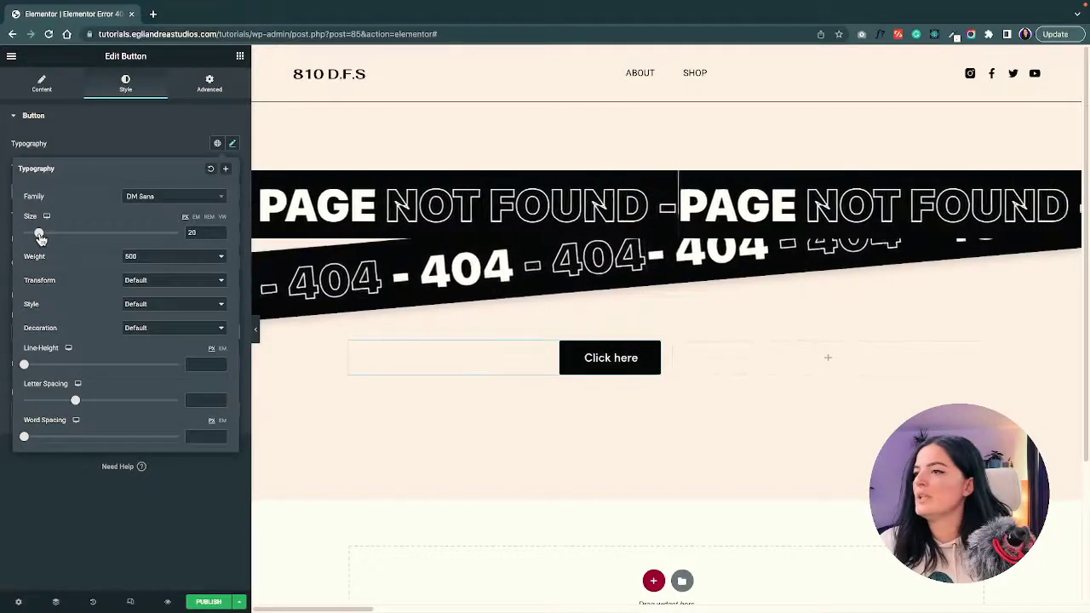
click(753, 442)
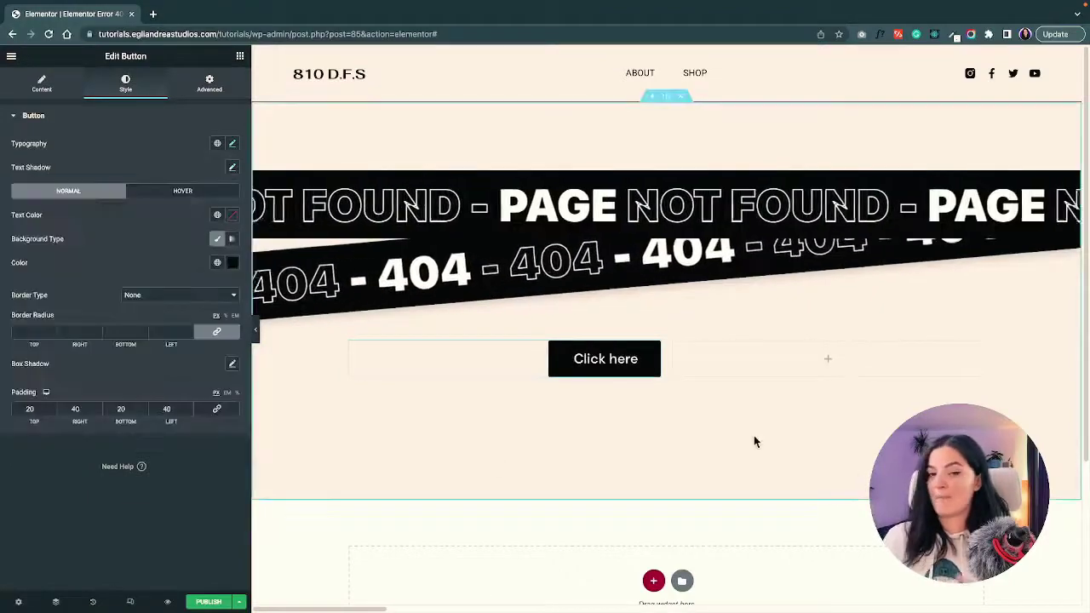
Change the button label to 'Go back home'.
click(606, 359)
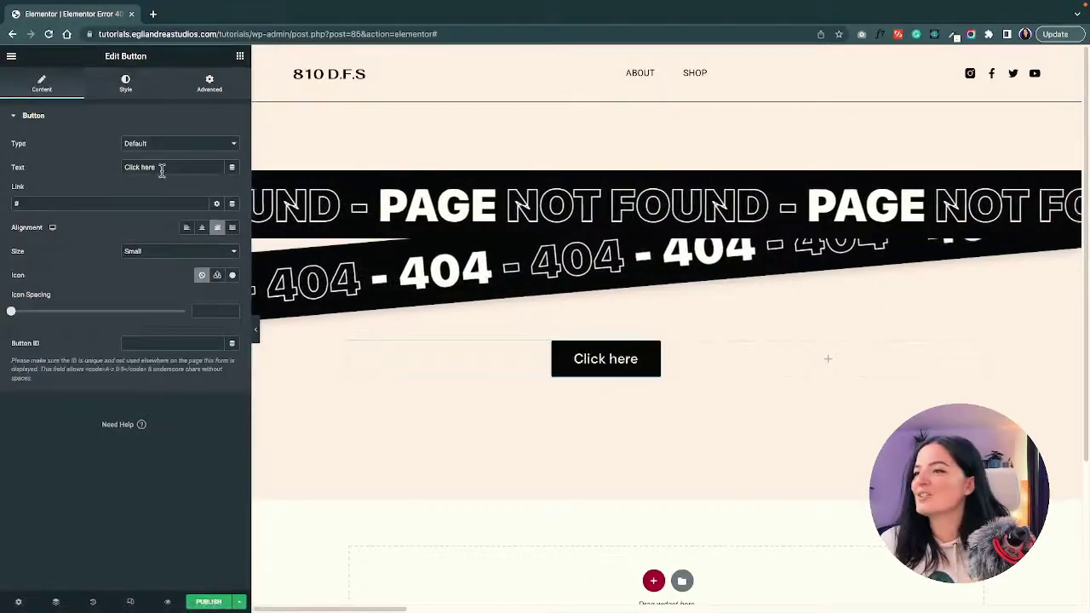
drag(159, 167, 113, 174)
text(Go back home)
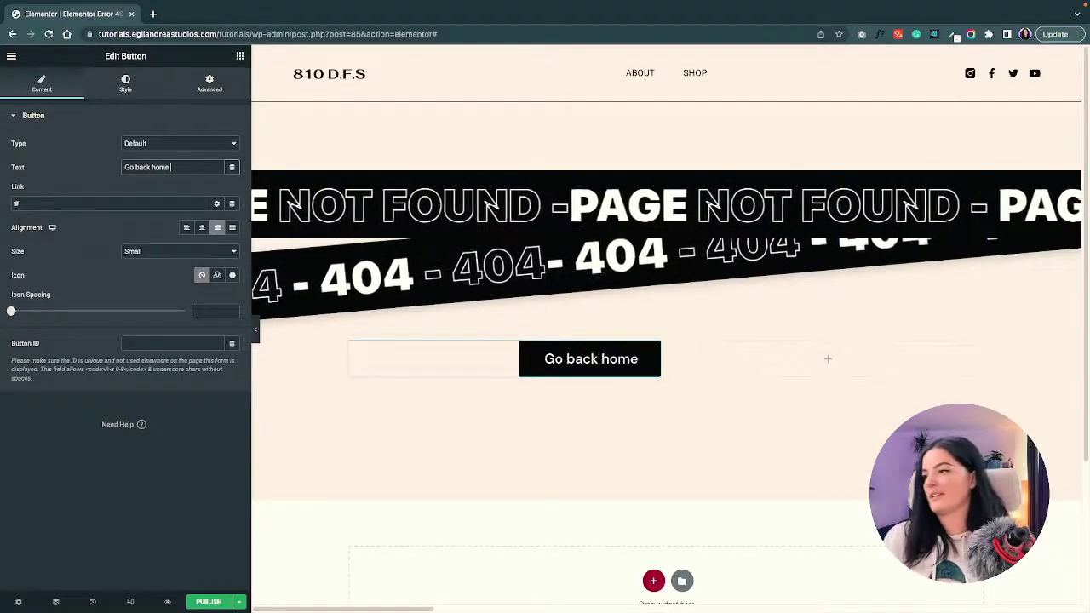
Add a chevron icon placed after the button text with slight spacing.
click(232, 277)
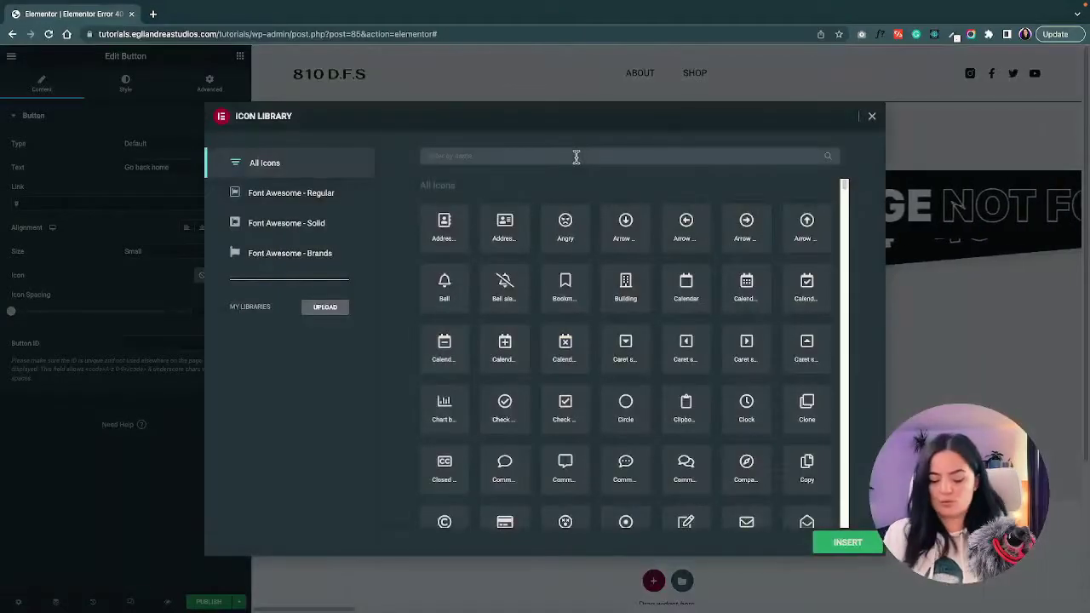
text(chec)
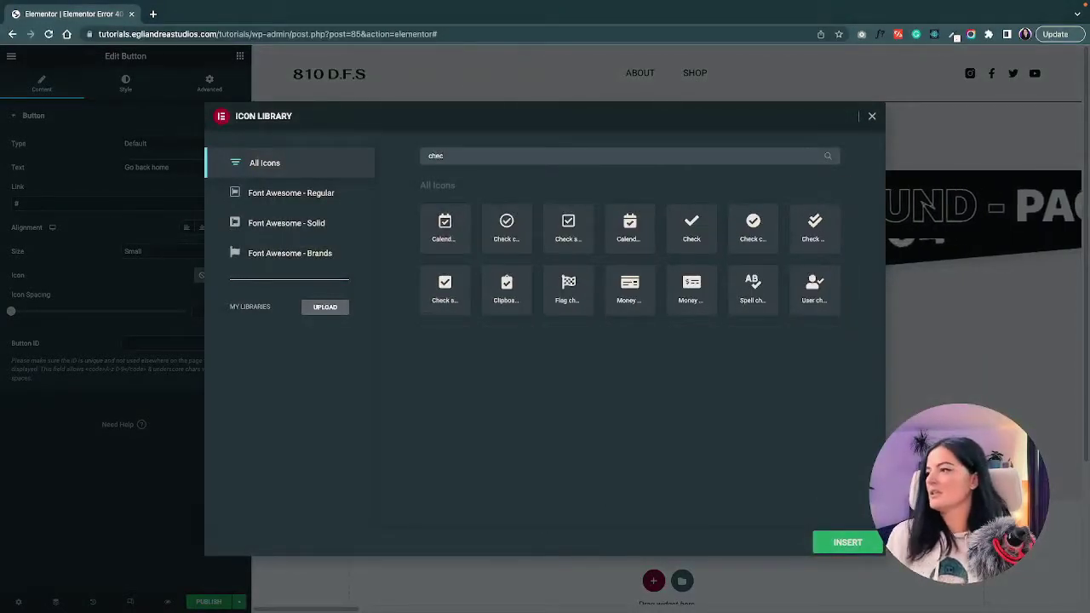
key(BackSpace)
text(v)
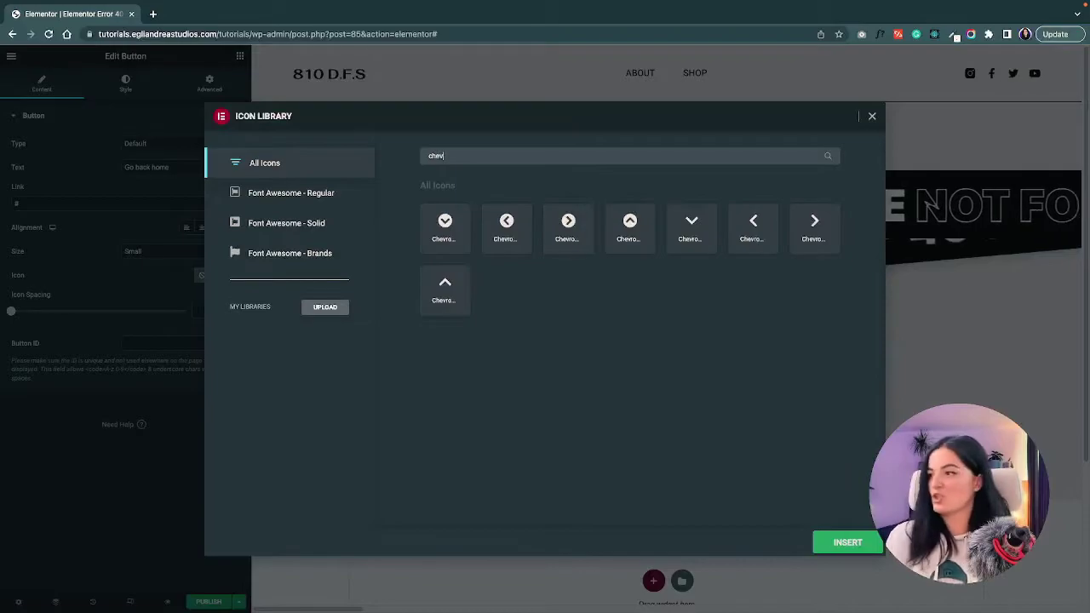
click(847, 543)
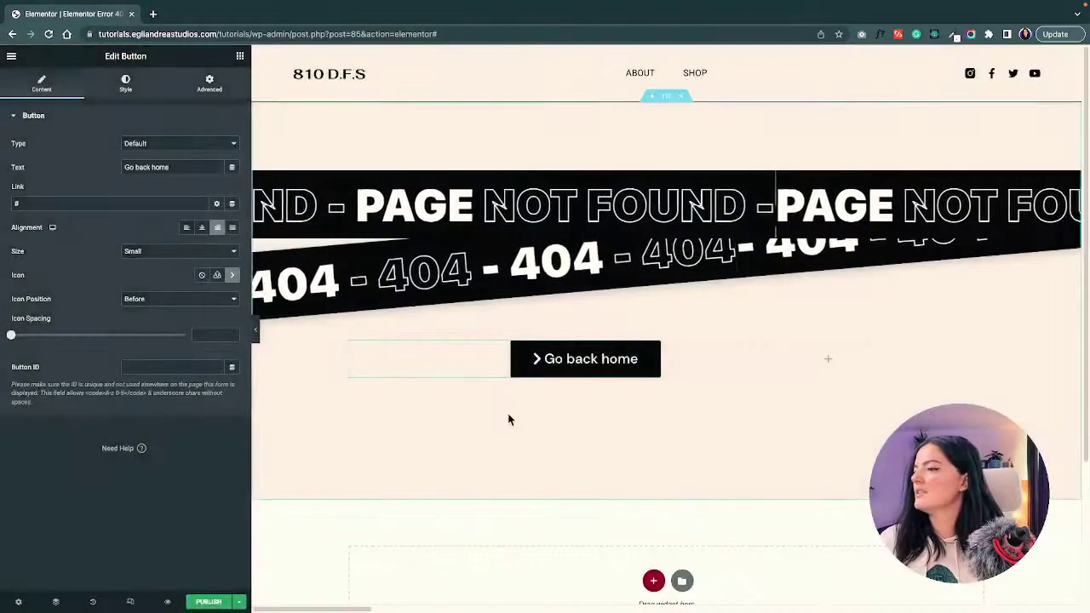
click(175, 300)
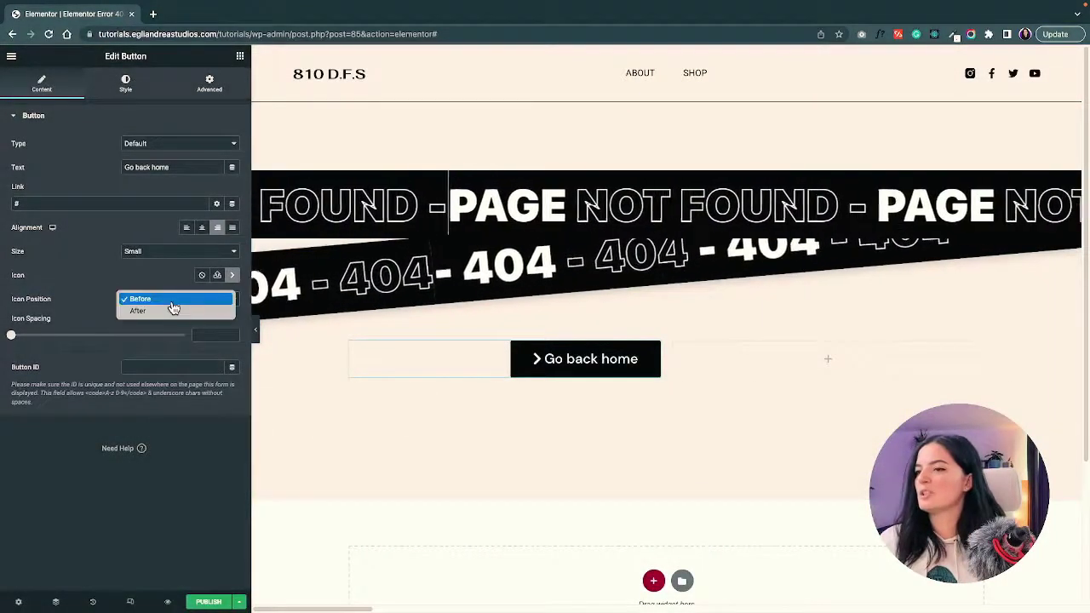
click(170, 312)
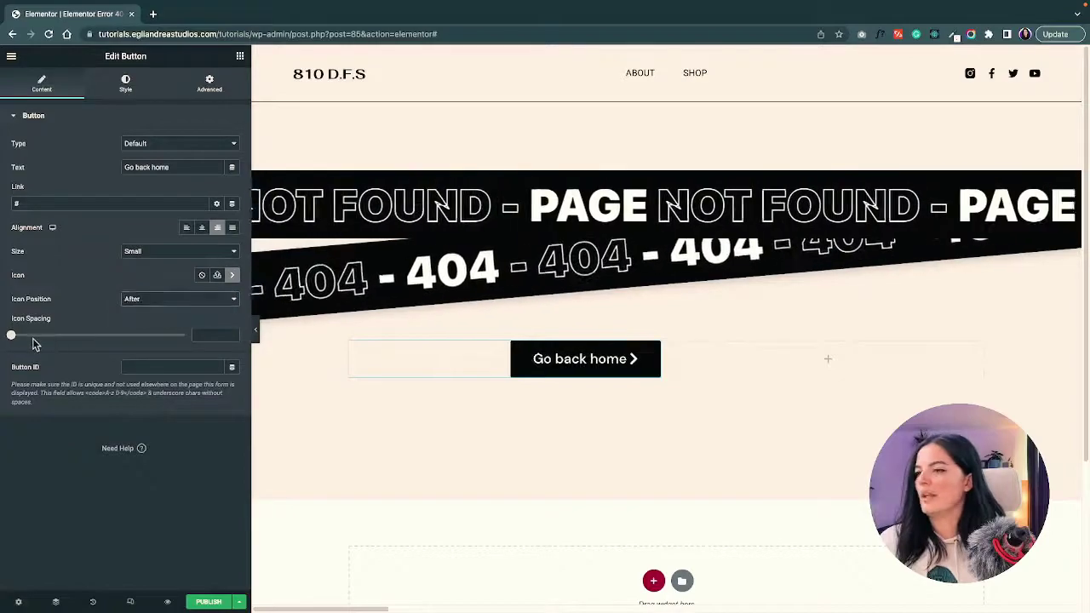
drag(12, 336, 40, 343)
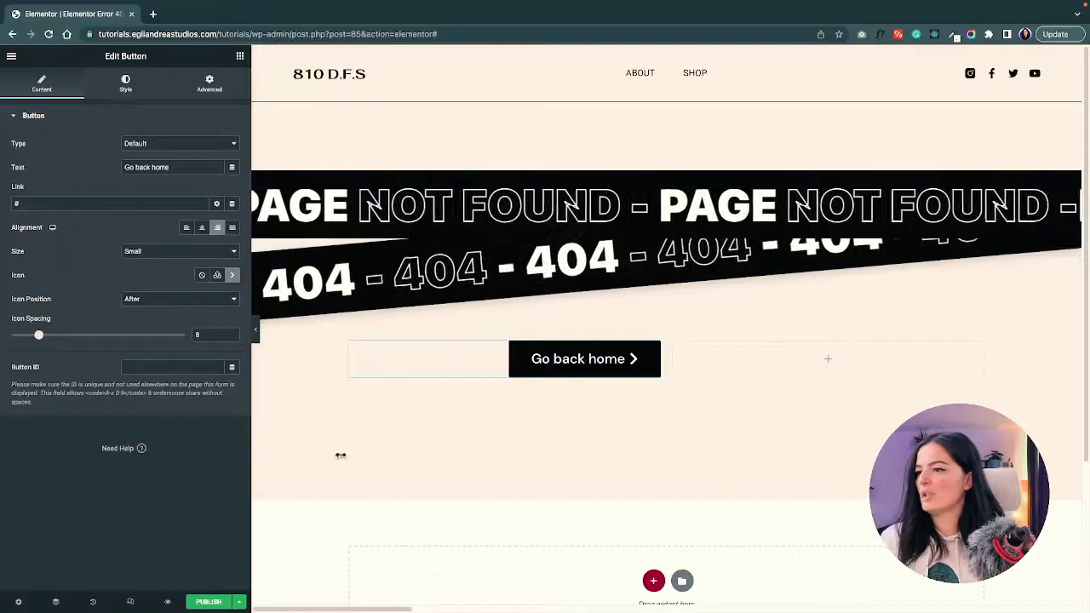
click(828, 358)
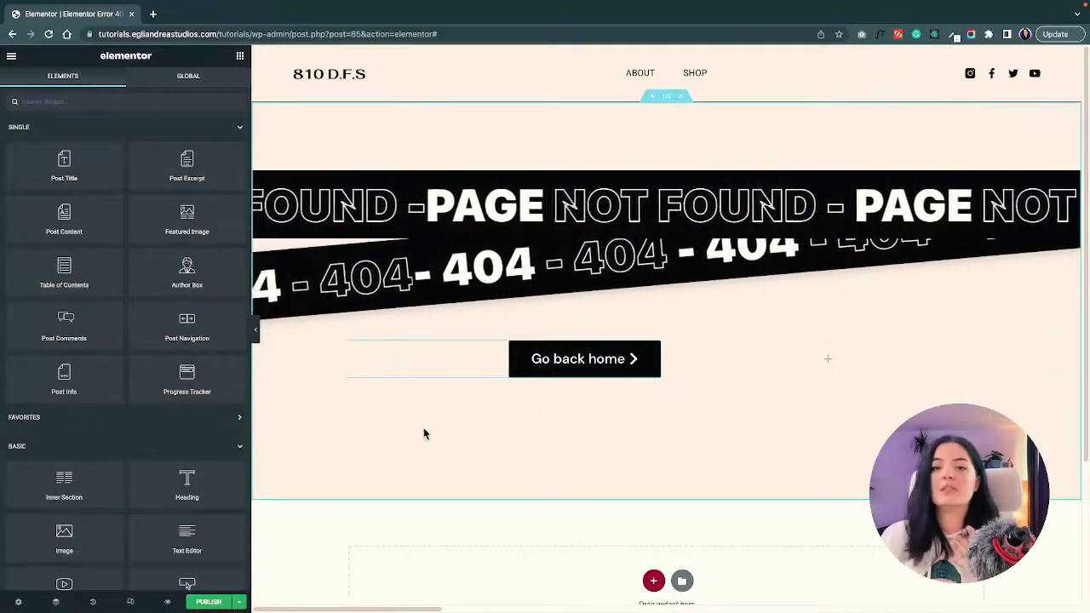
Add a Search Form widget beside the Go back home button and enlarge its magnifier button to 83.
click(105, 102)
text(searc)
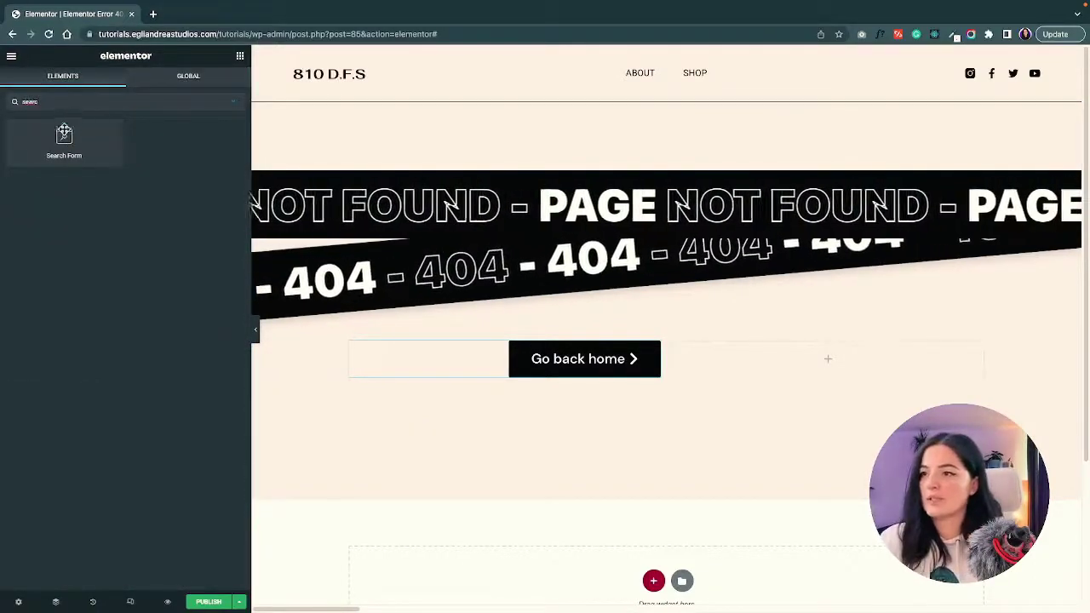
drag(64, 132, 809, 362)
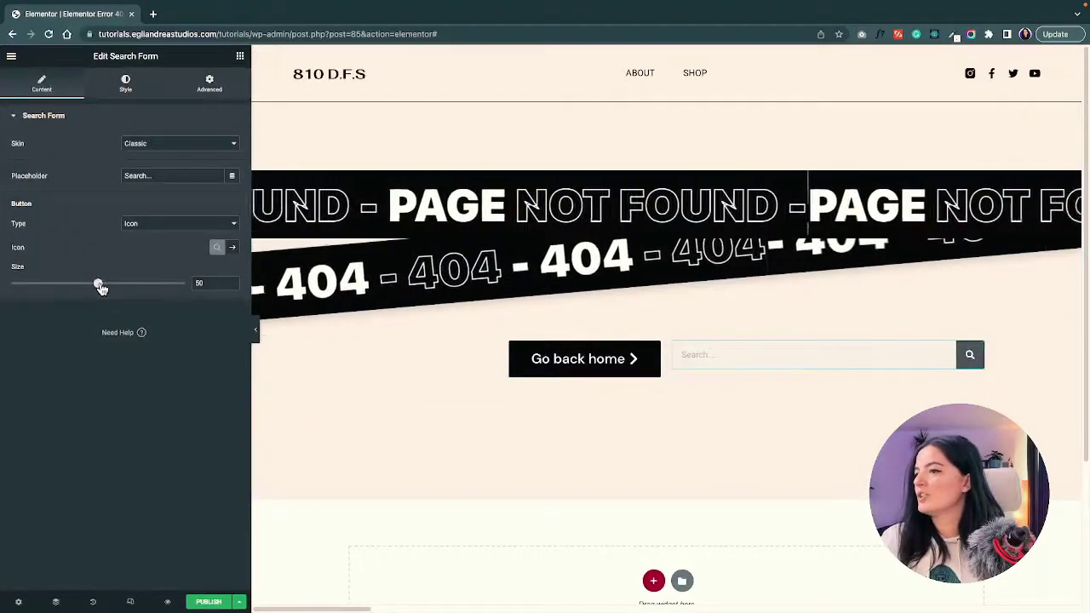
drag(107, 289, 113, 290)
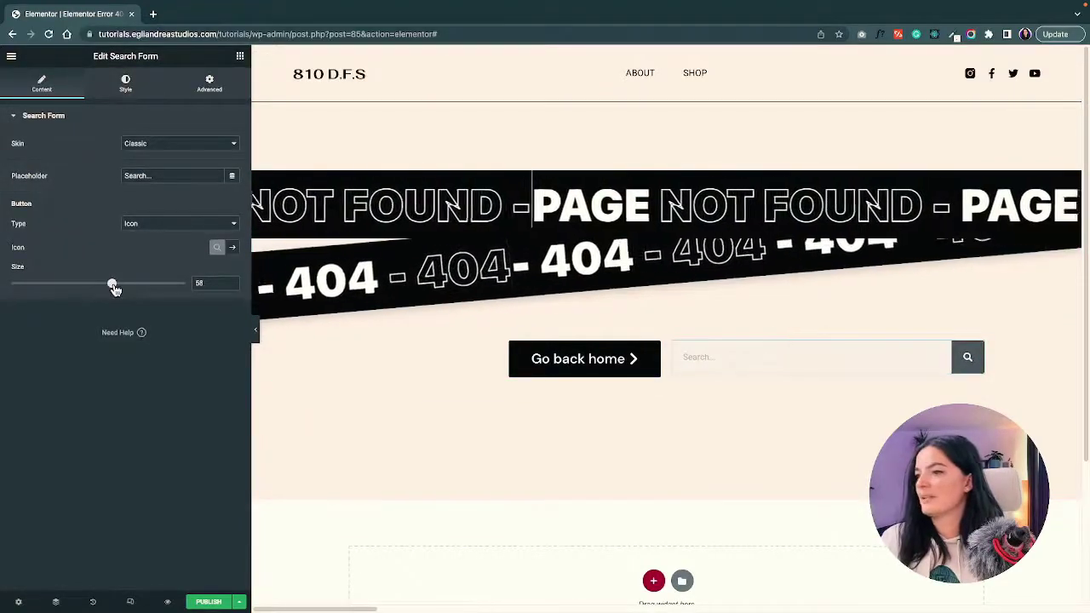
click(840, 368)
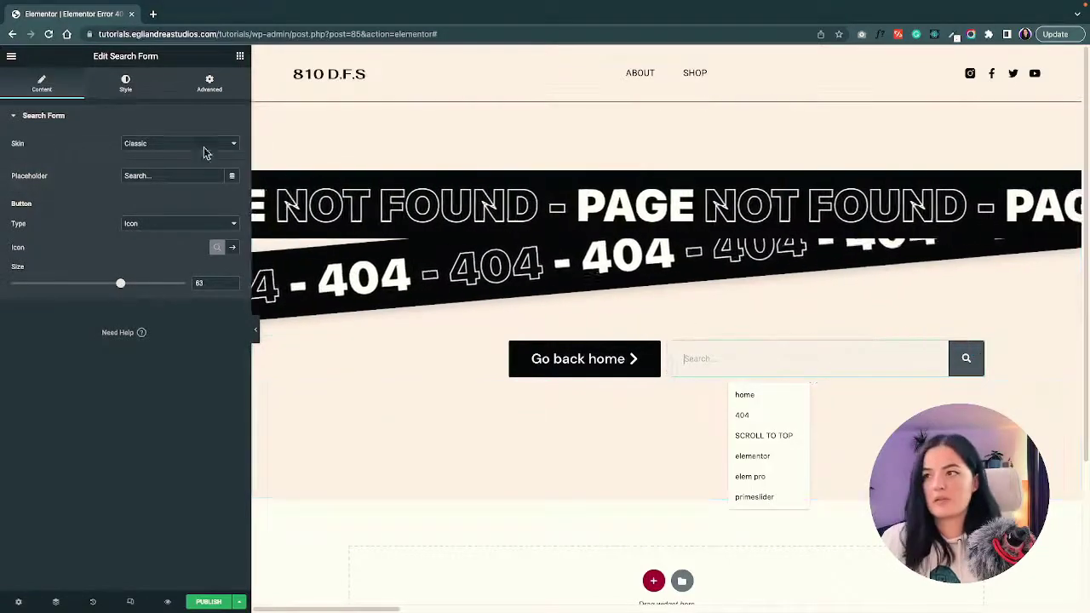
click(129, 90)
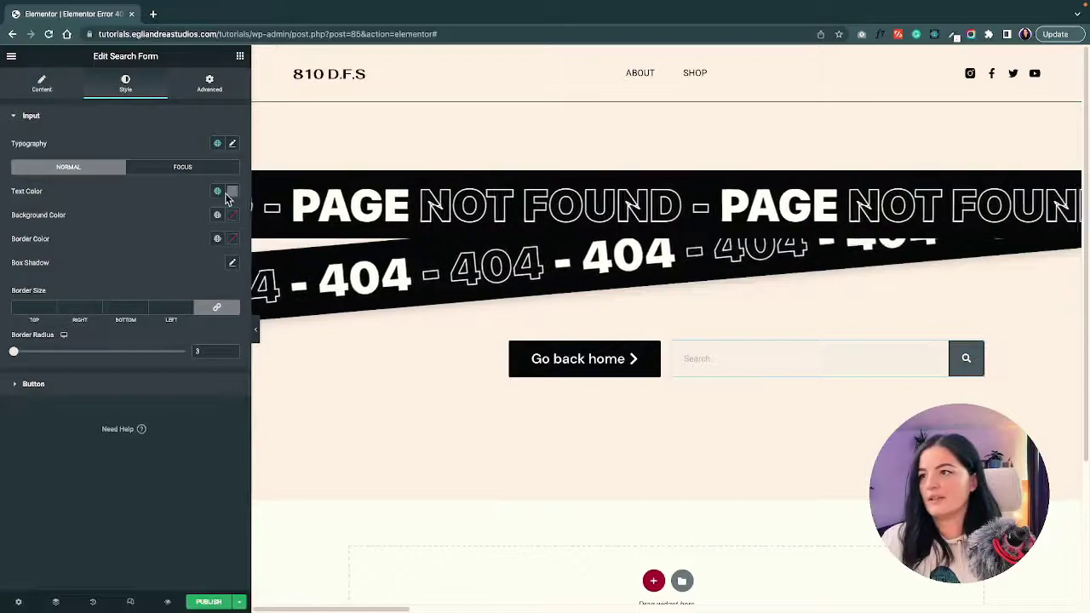
Make the search input black with white text and give the search button a black background.
click(233, 215)
click(154, 325)
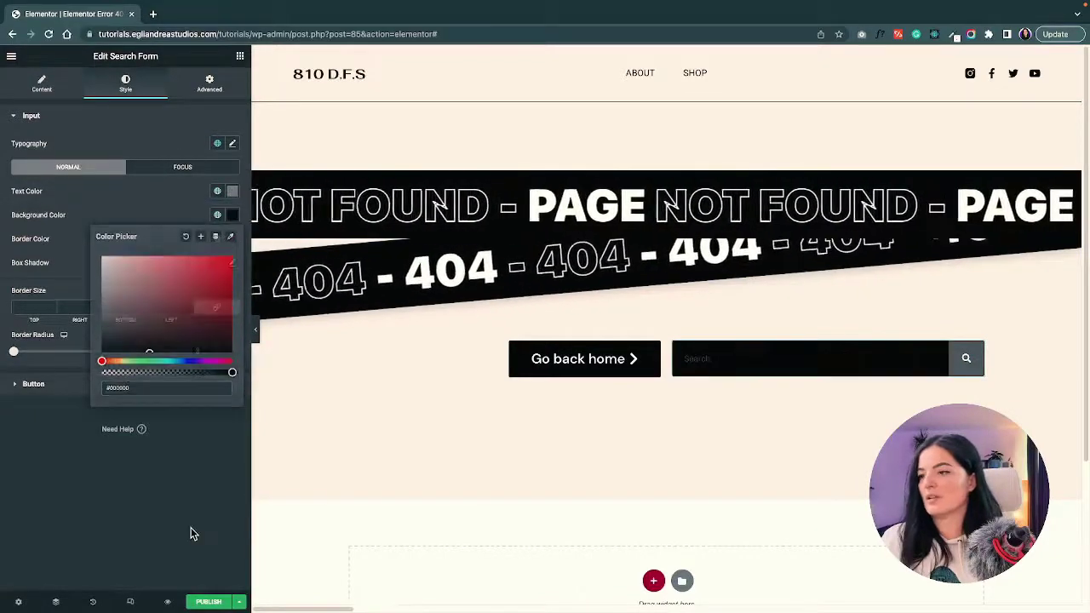
click(223, 418)
click(233, 191)
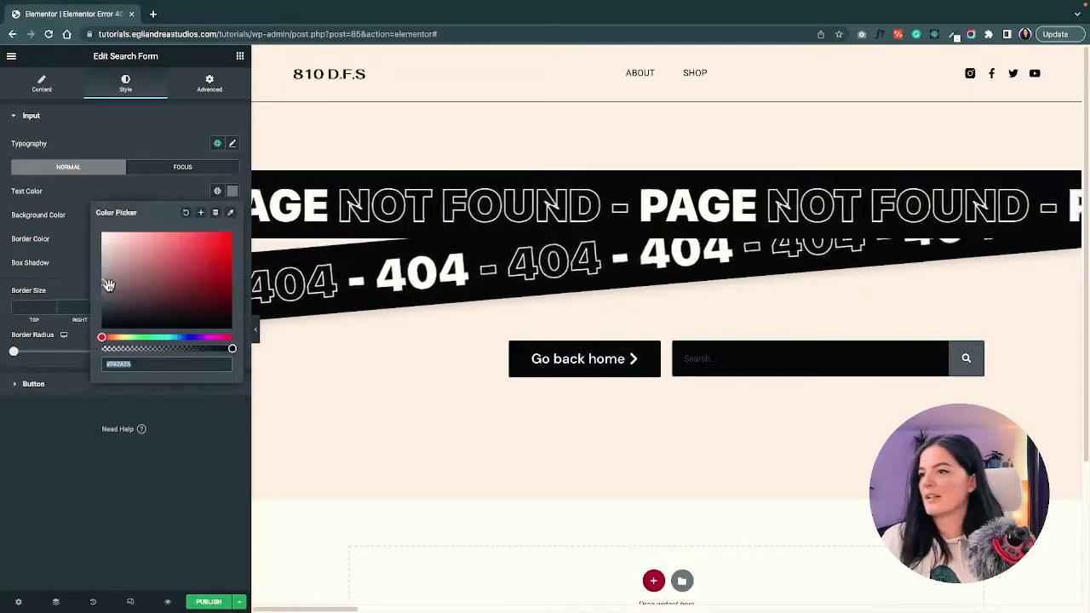
click(157, 507)
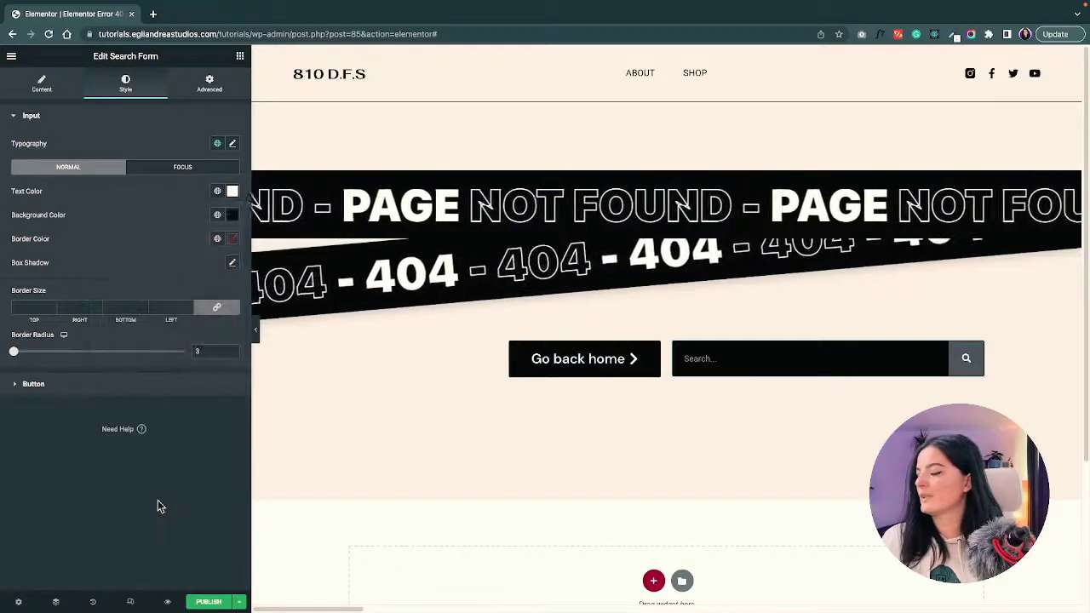
click(119, 385)
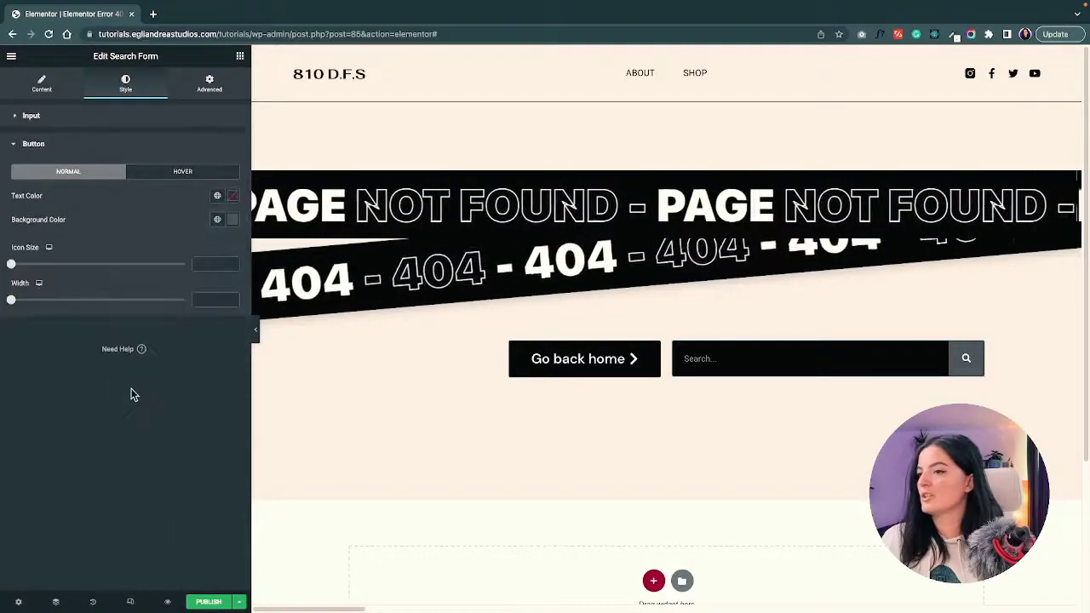
click(231, 220)
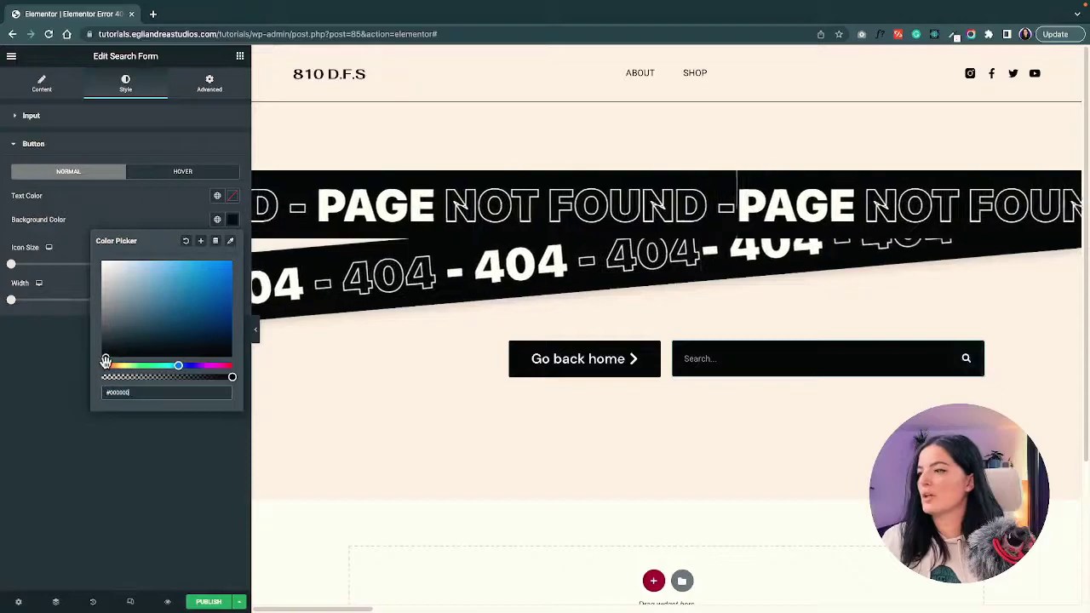
click(137, 456)
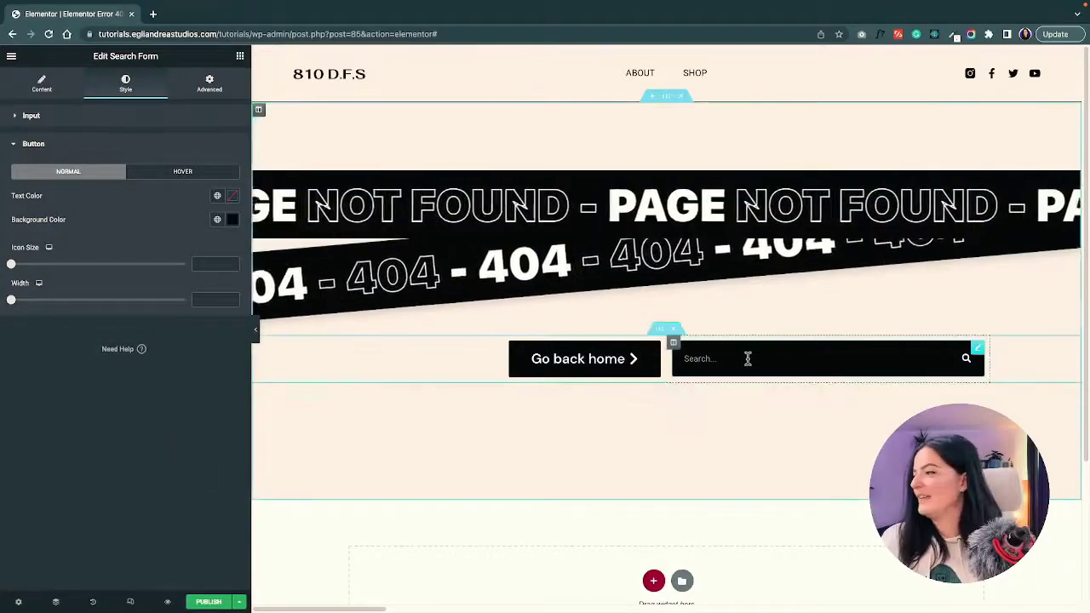
click(686, 365)
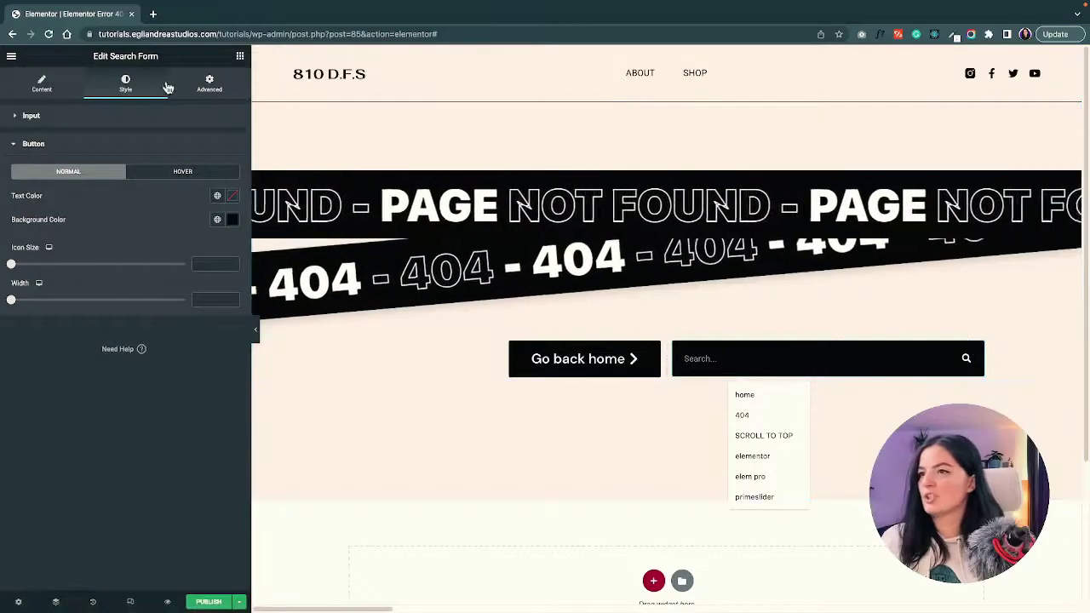
Change the search form placeholder to 'Search our website...' and preview it.
click(38, 83)
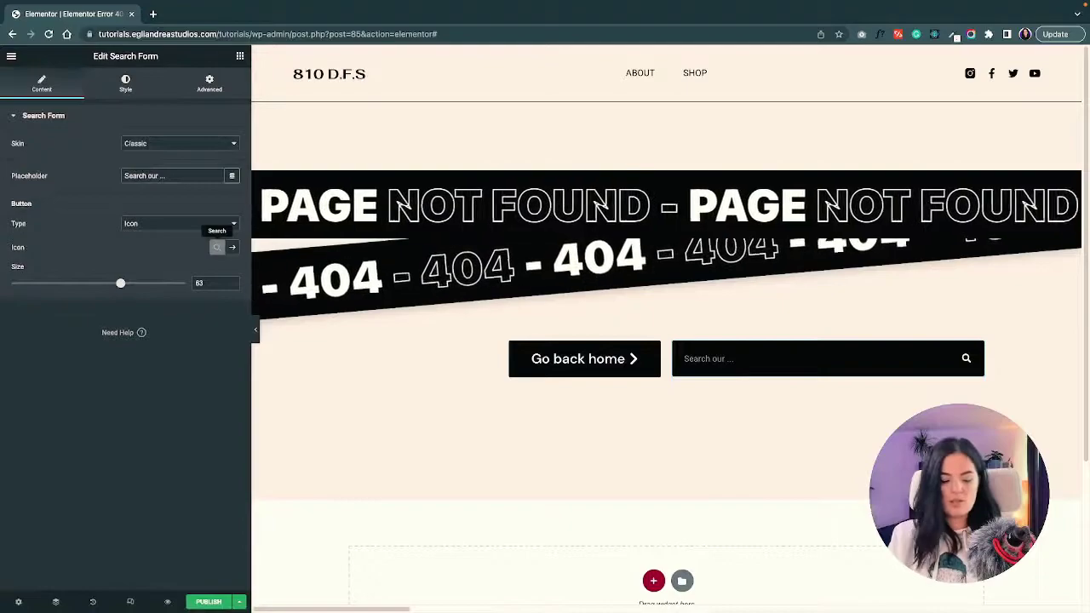
text(website)
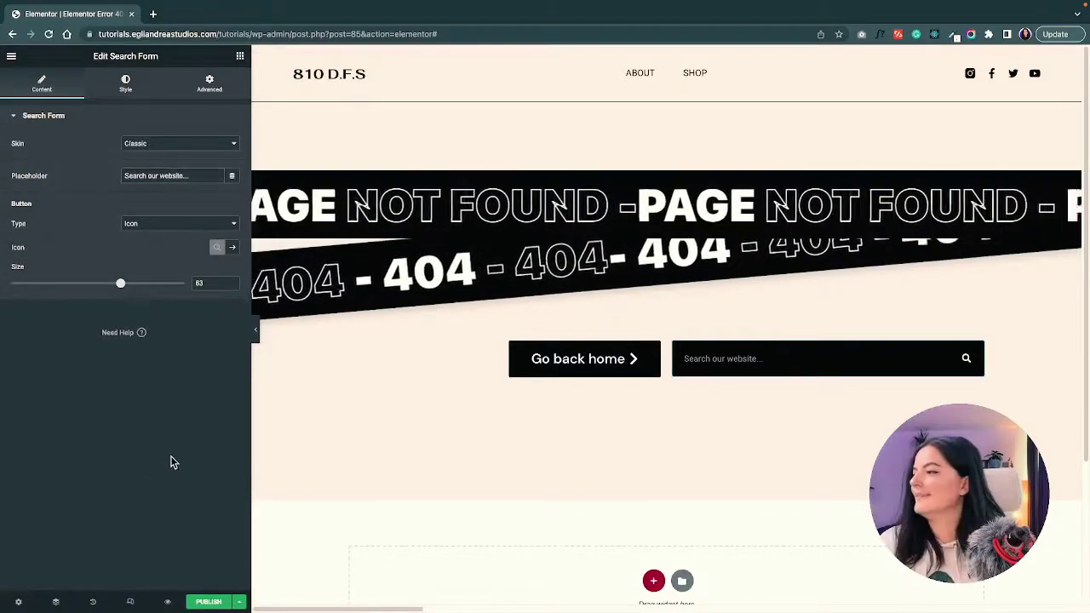
click(255, 329)
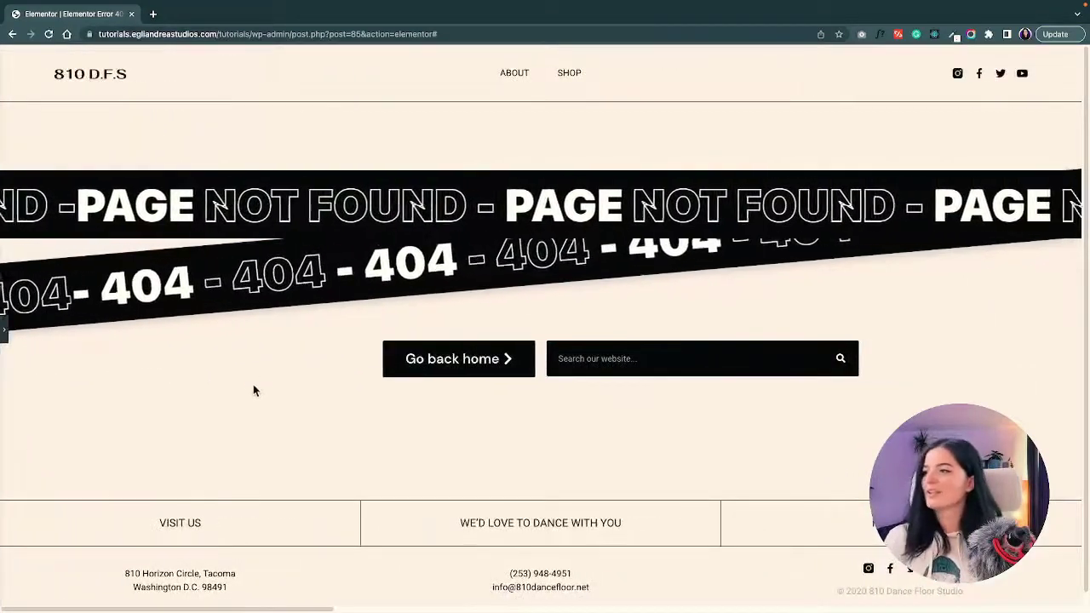
click(4, 330)
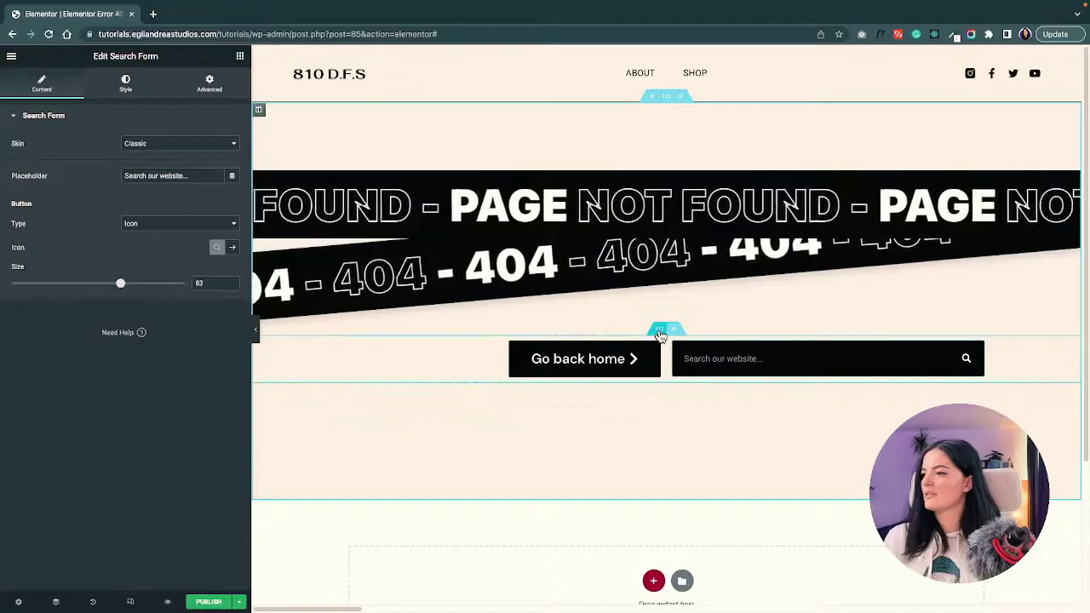
Set the button-and-search inner section's top margin to 200 px.
click(660, 330)
click(34, 156)
text(-60)
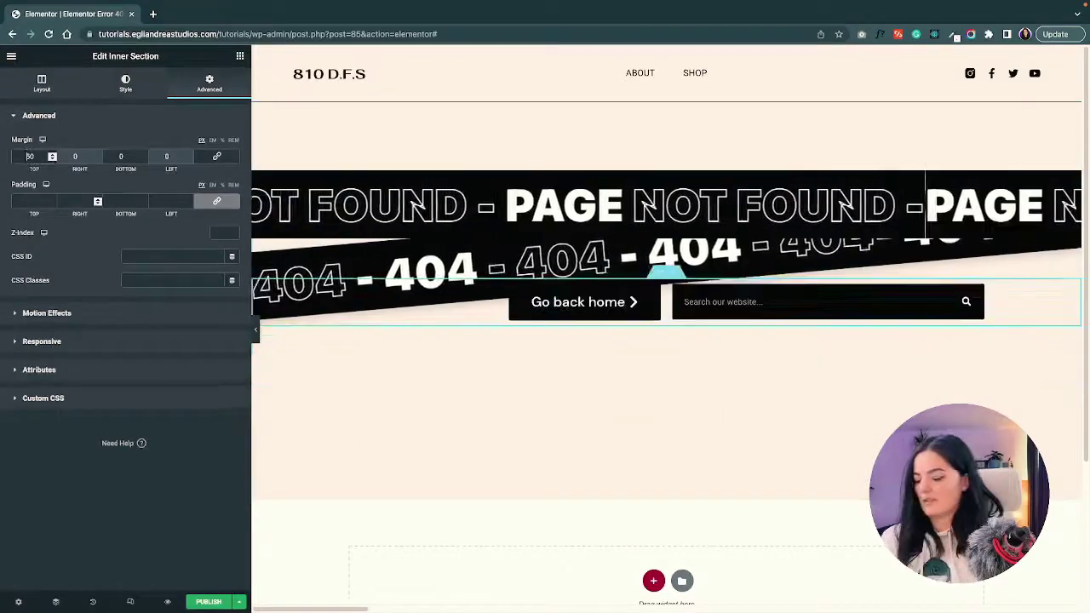
key(ctrl+a)
text(250)
click(255, 328)
click(7, 334)
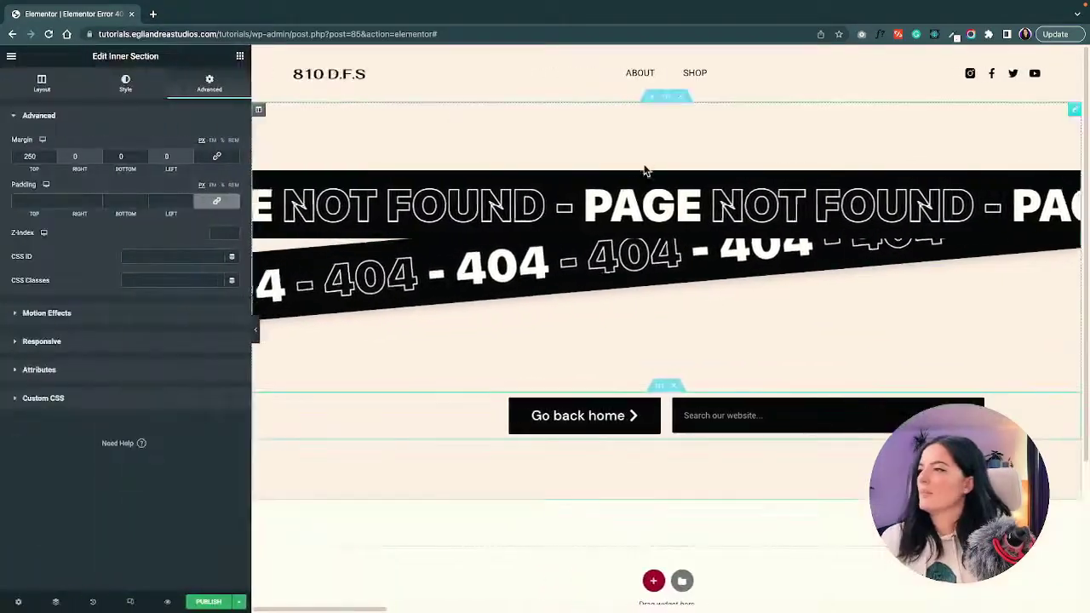
Give the banner column a 50 px top margin.
click(260, 112)
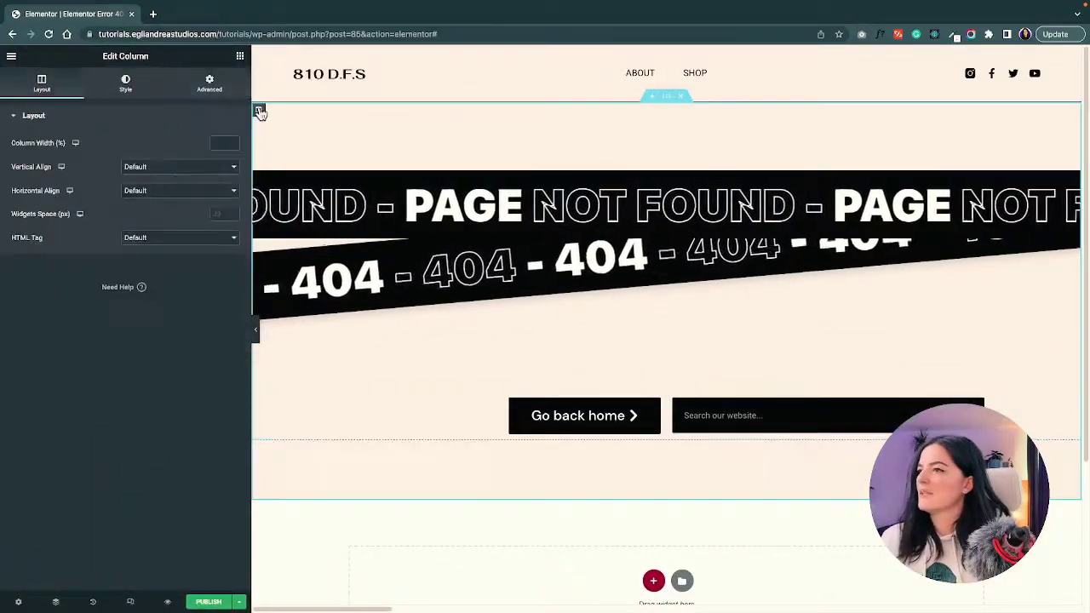
click(209, 84)
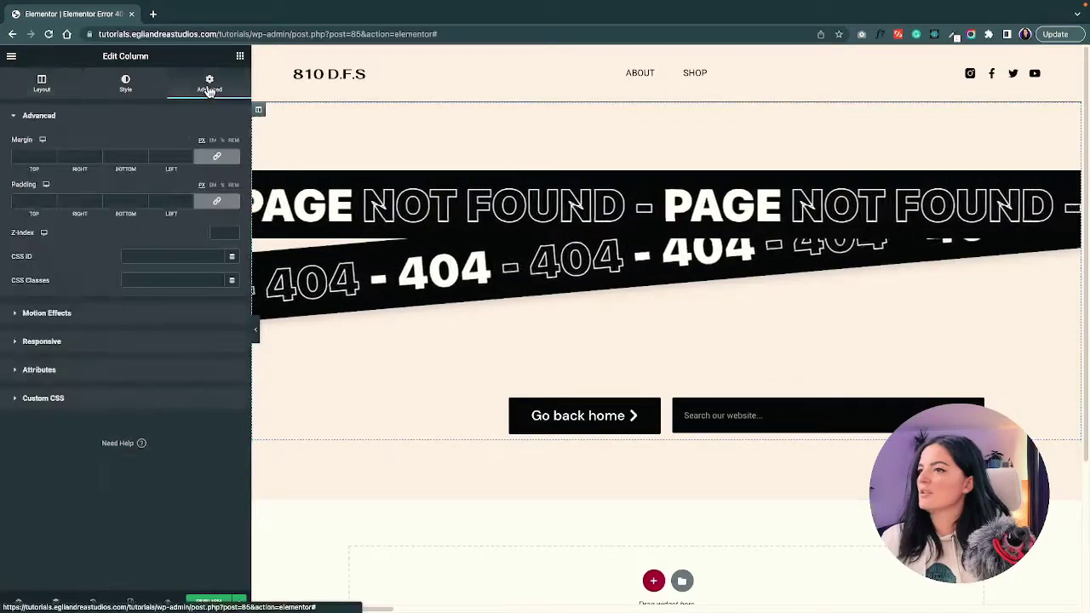
click(22, 158)
text(5)
click(254, 328)
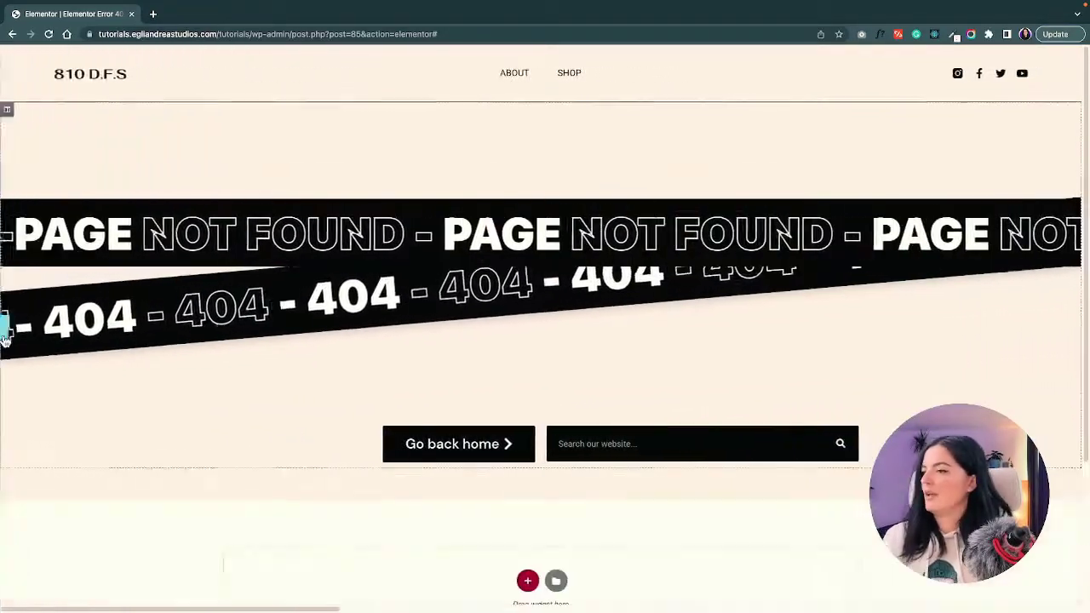
click(5, 330)
Reselect the button-and-search row, check the spacing full width, and enter responsive mode.
click(664, 417)
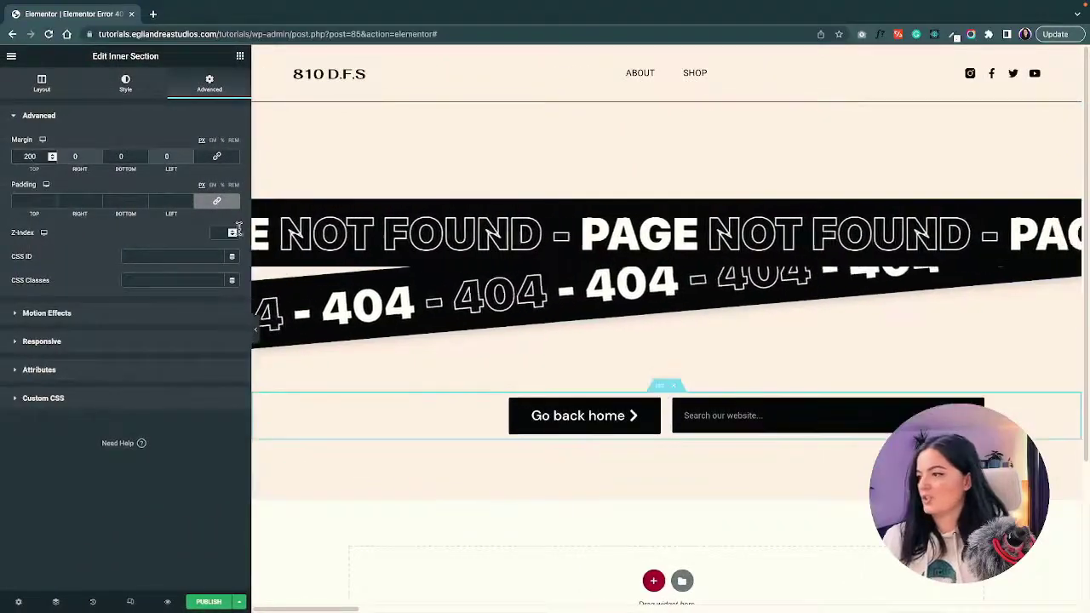
click(255, 332)
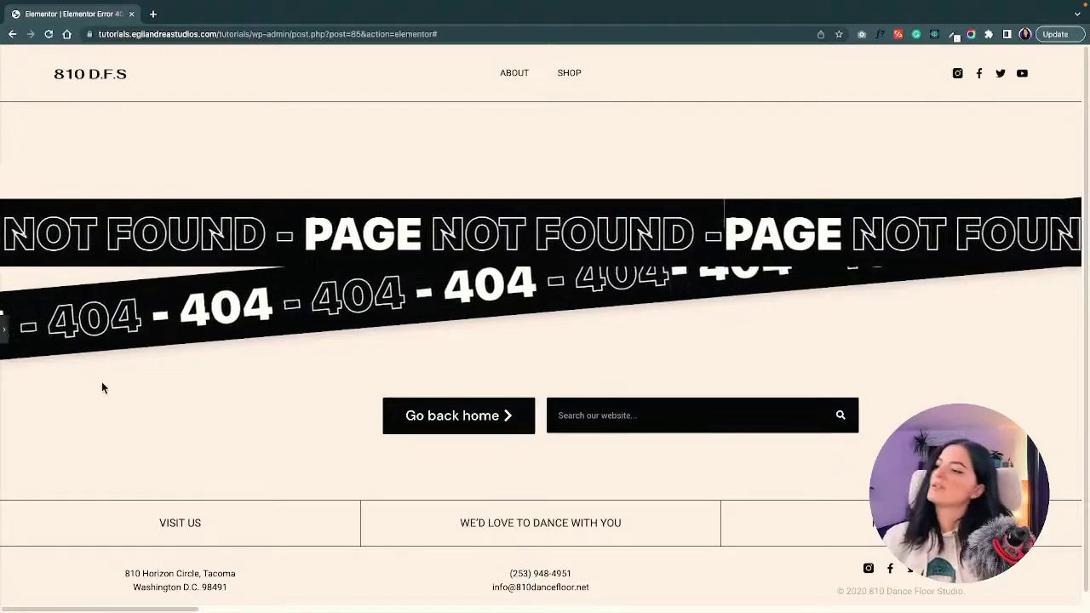
click(5, 333)
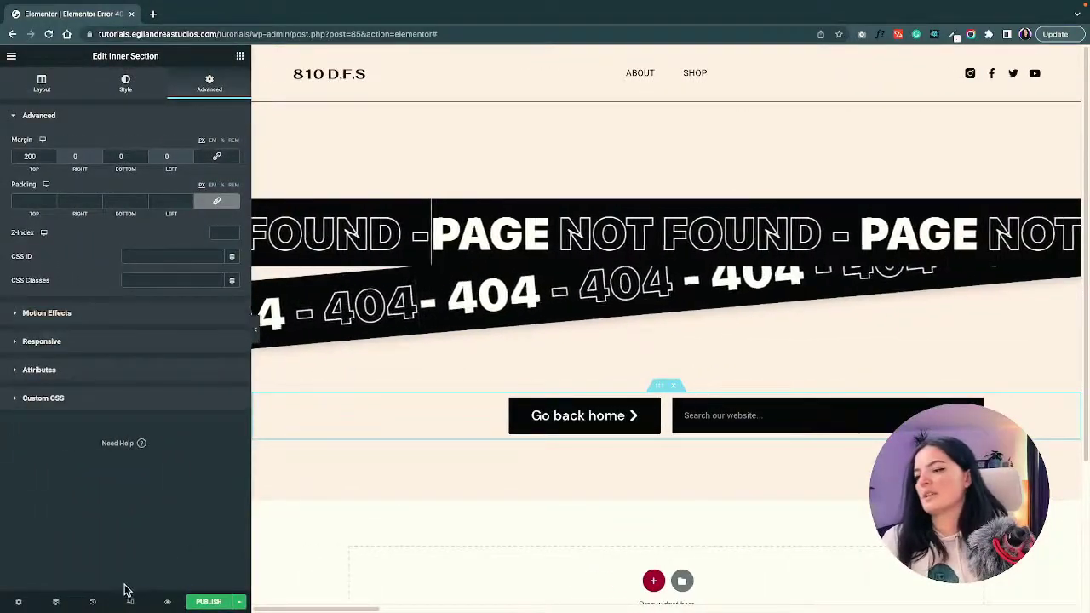
click(131, 602)
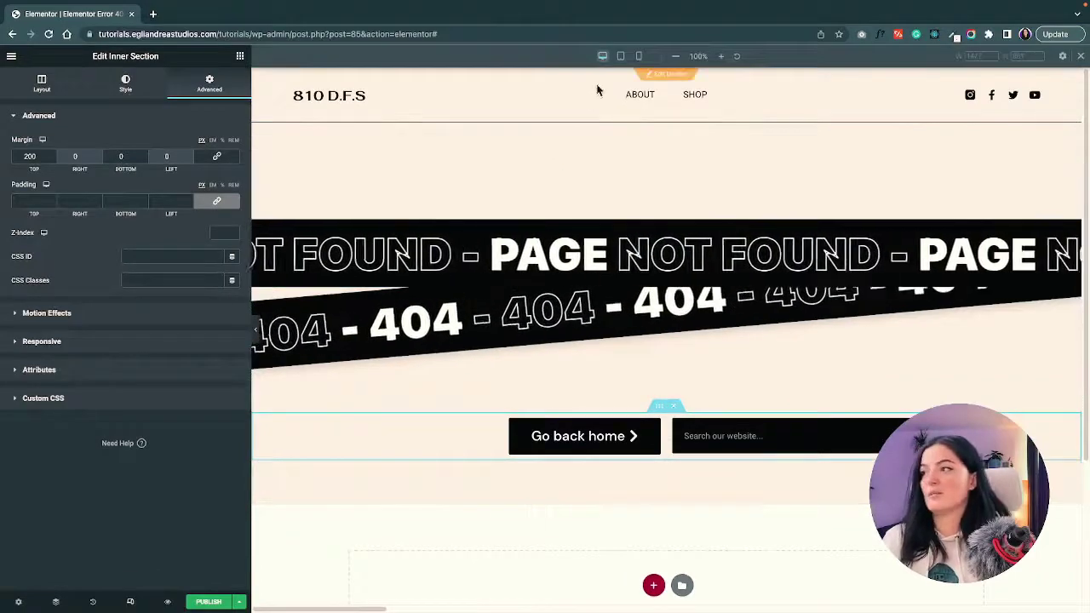
Compare tablet, mobile and desktop previews, then open the row's Advanced Custom CSS area.
click(620, 56)
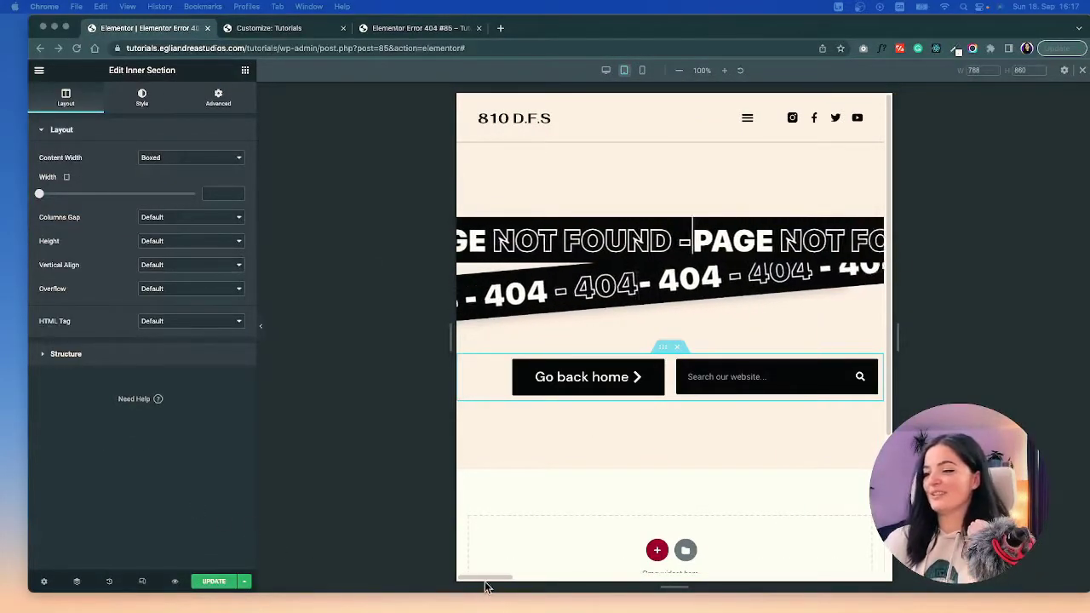
mouse_move(498, 579)
mouse_down()
mouse_move(639, 576)
mouse_move(500, 578)
mouse_up()
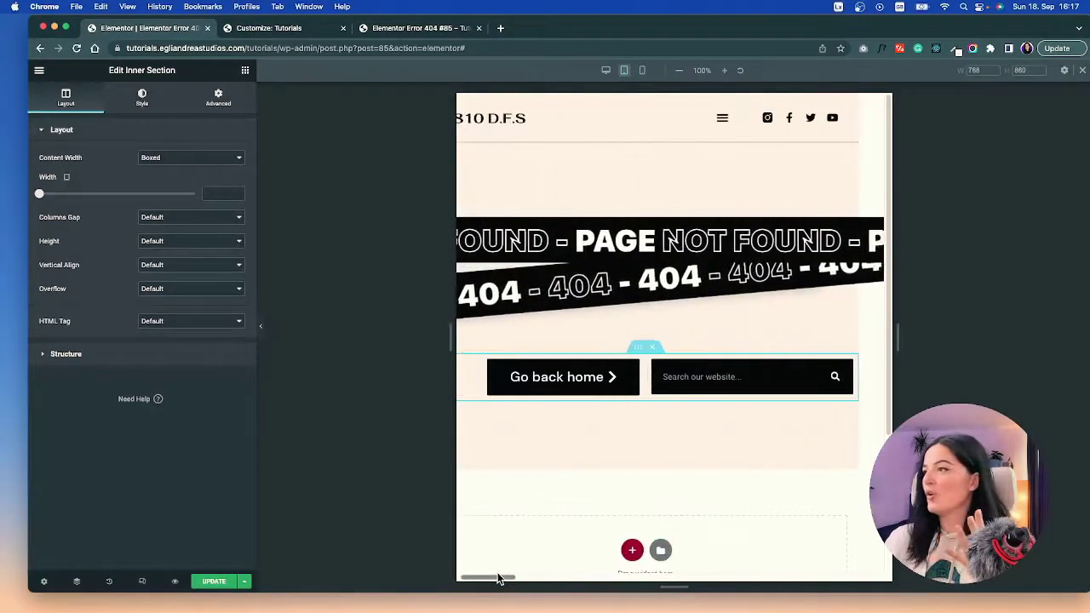
click(643, 71)
click(607, 72)
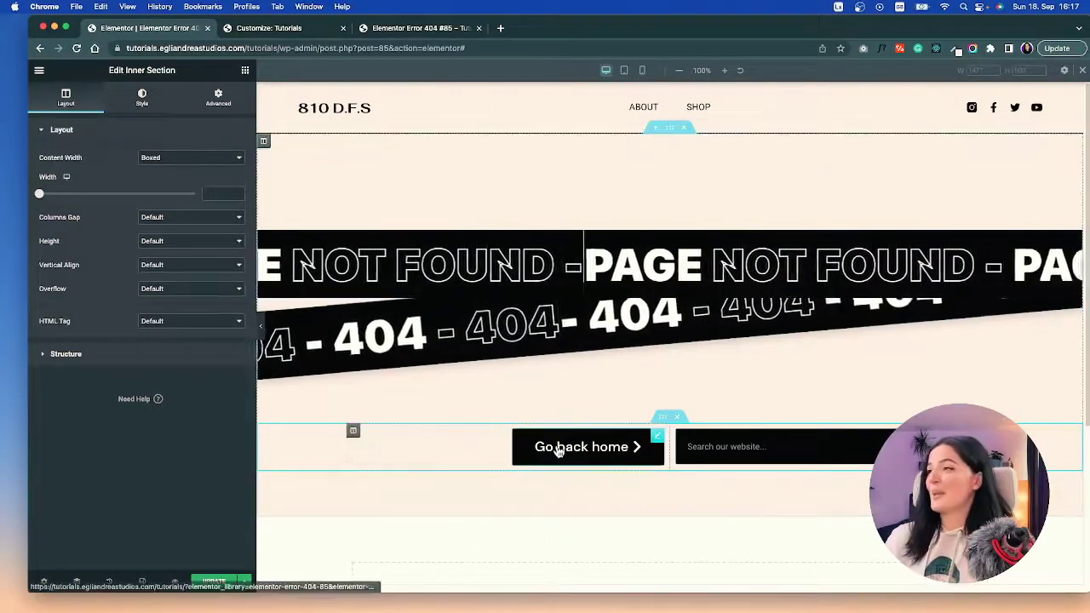
click(625, 70)
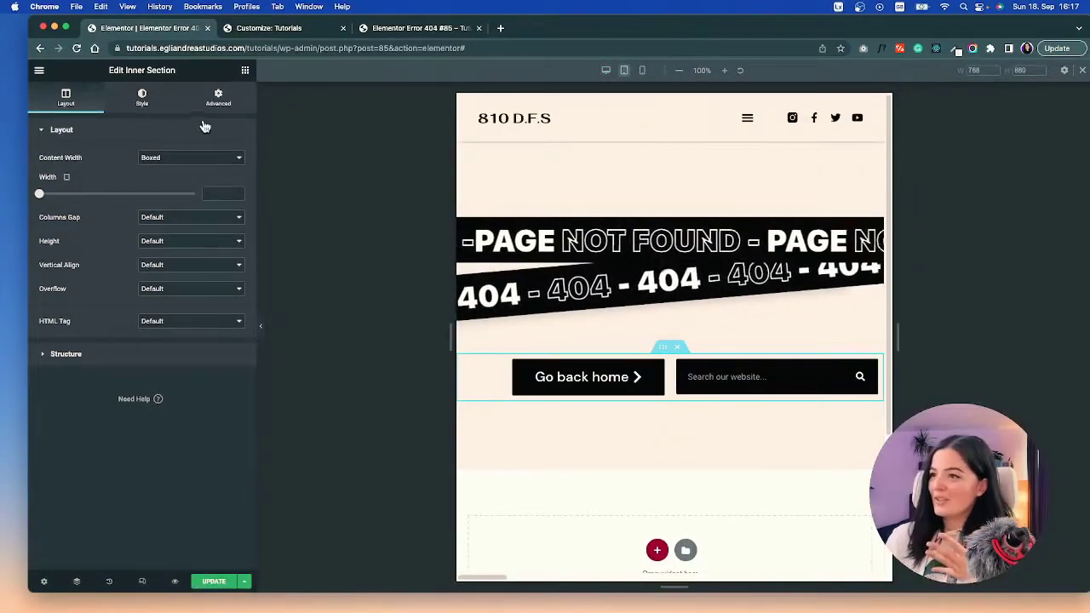
click(219, 99)
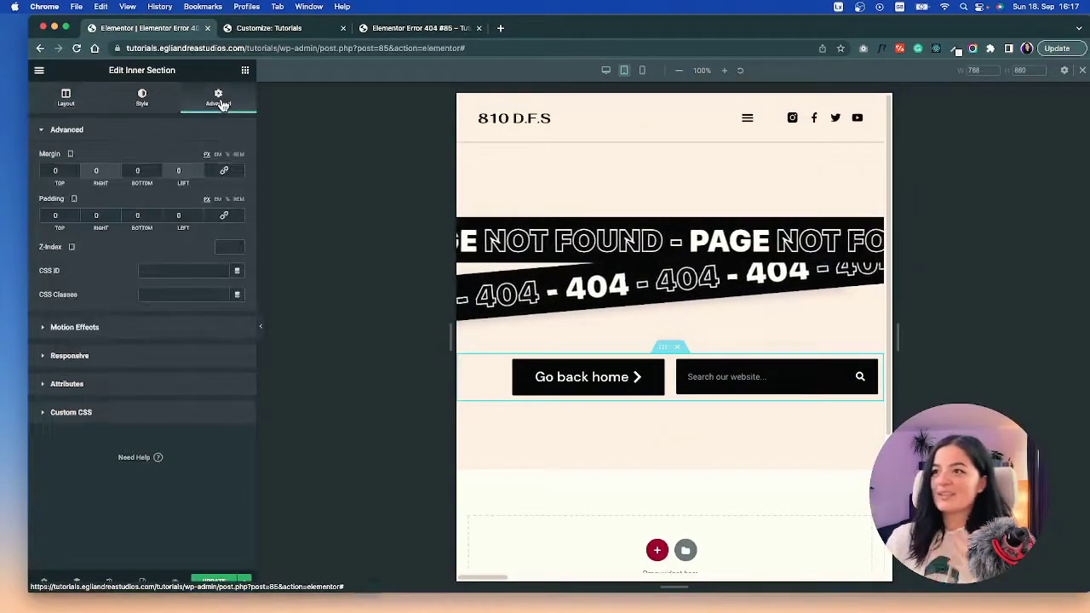
click(114, 414)
Uncomment the banner HTML widget's .section CSS rule (full width, 50vh tall, overflow hidden).
click(586, 287)
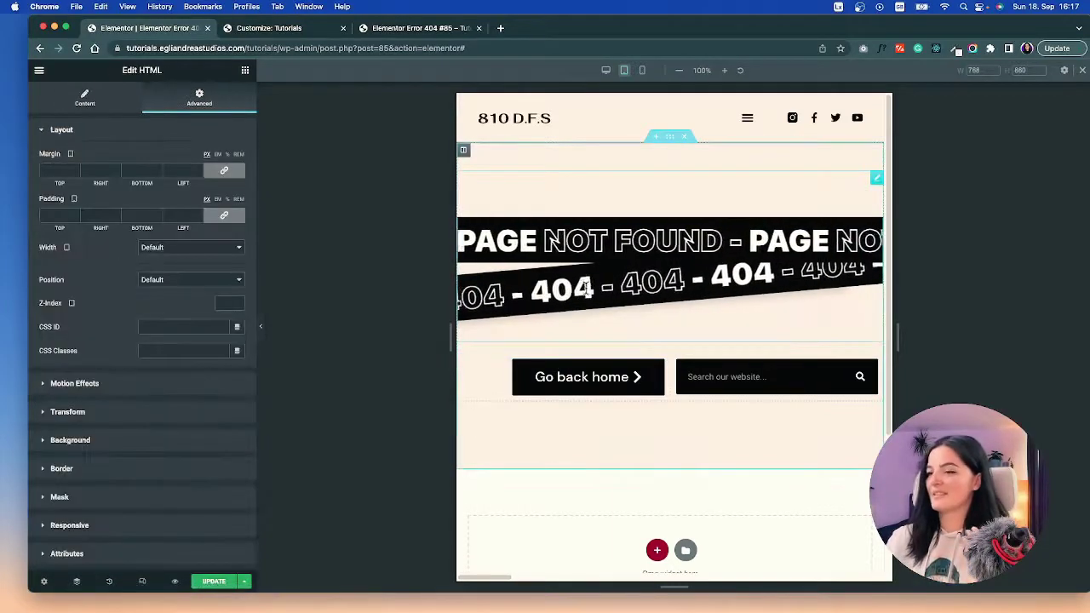
scroll(102, 516, down, 2)
click(97, 491)
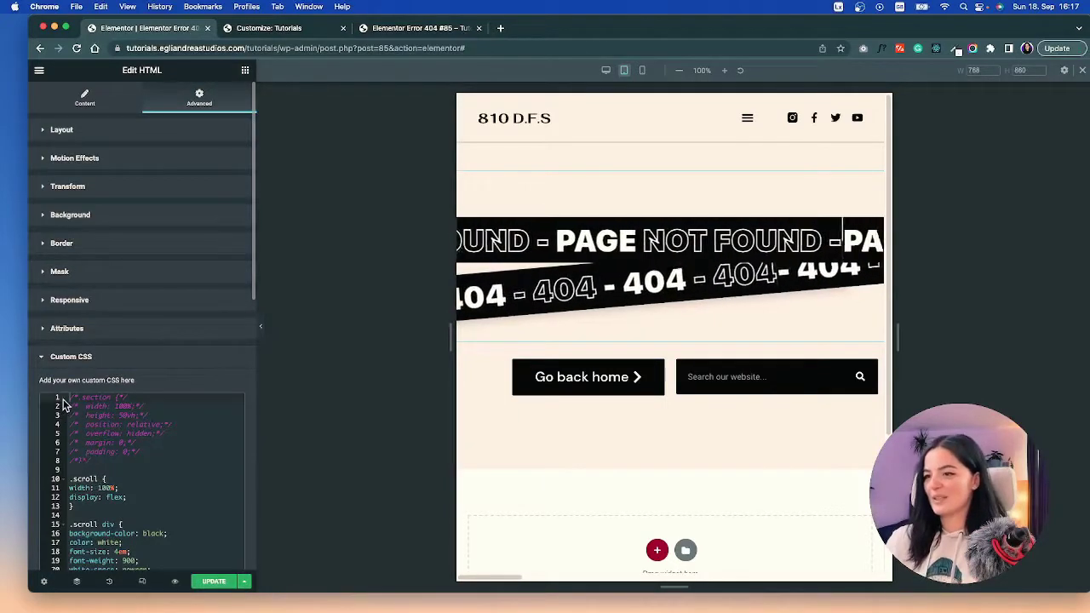
drag(91, 461, 56, 402)
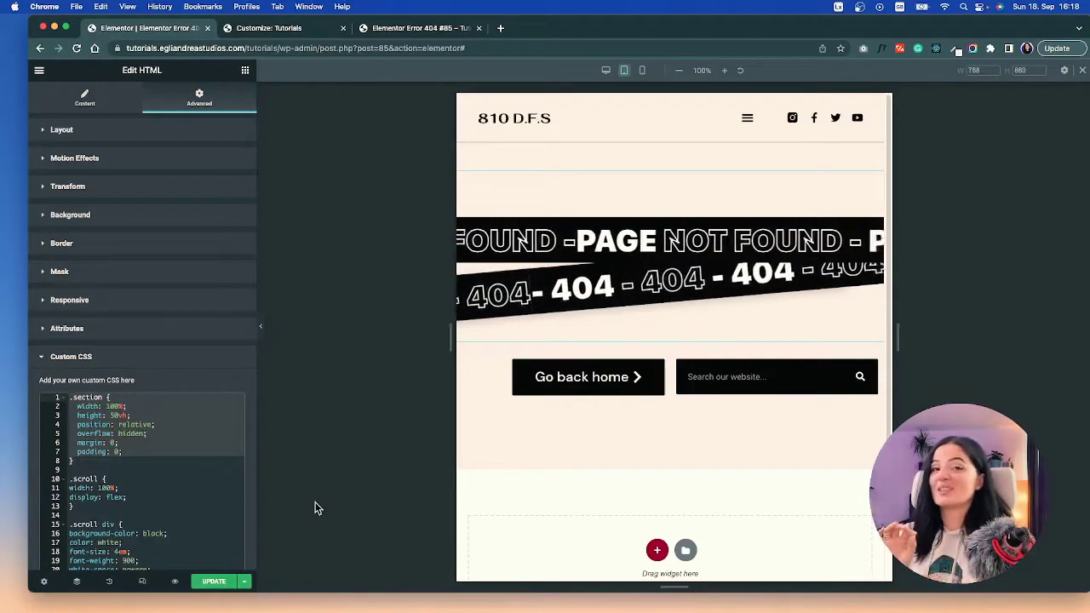
click(143, 468)
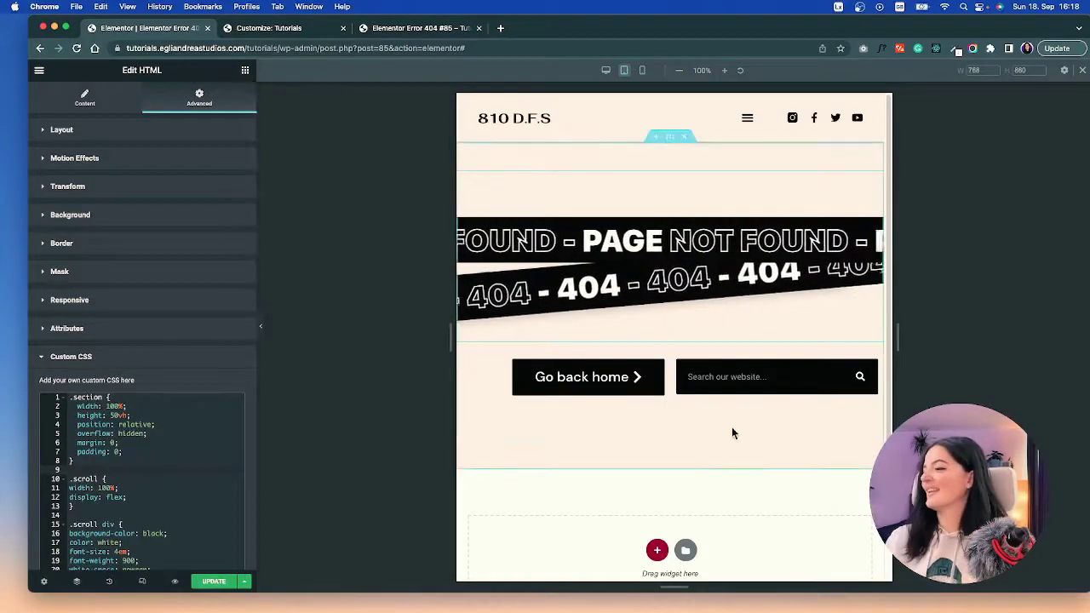
scroll(732, 433, down, 3)
scroll(733, 426, up, 3)
Set the button-and-search row's desktop top margin to 0, then preview at tablet width.
click(606, 69)
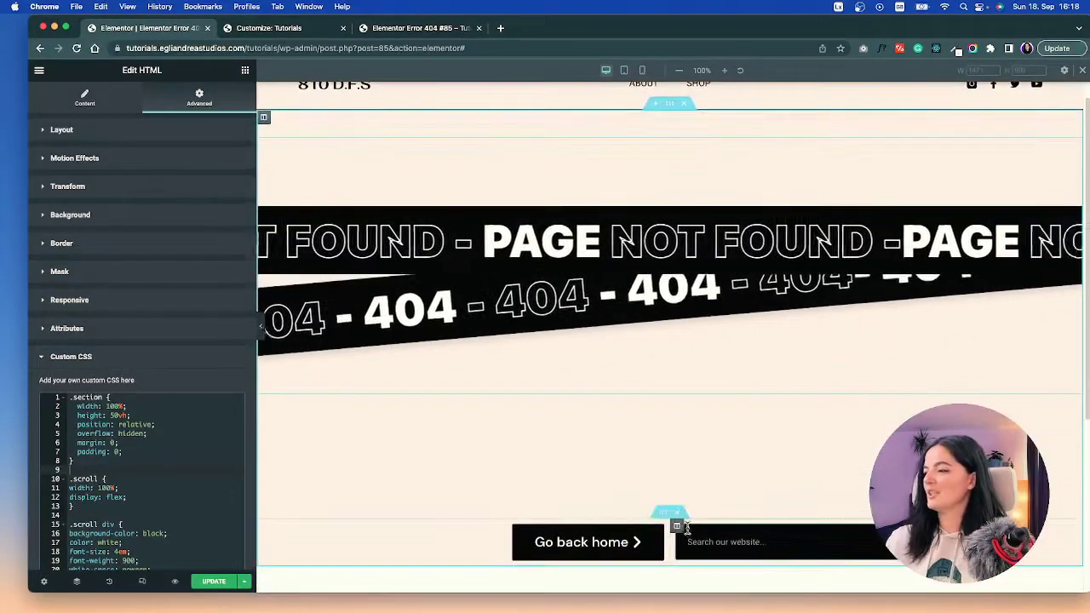
click(664, 511)
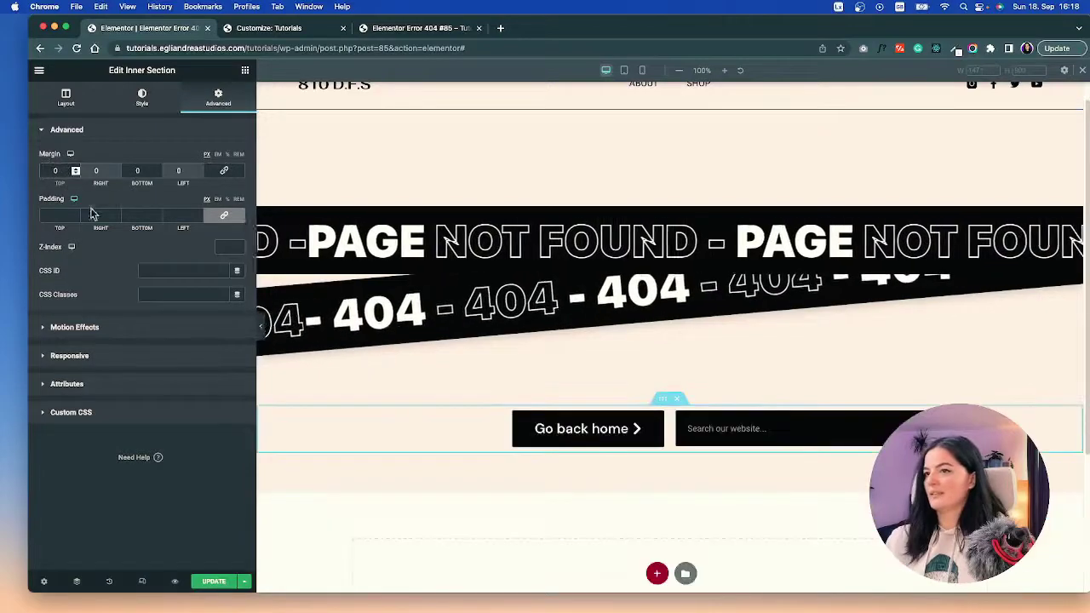
click(260, 326)
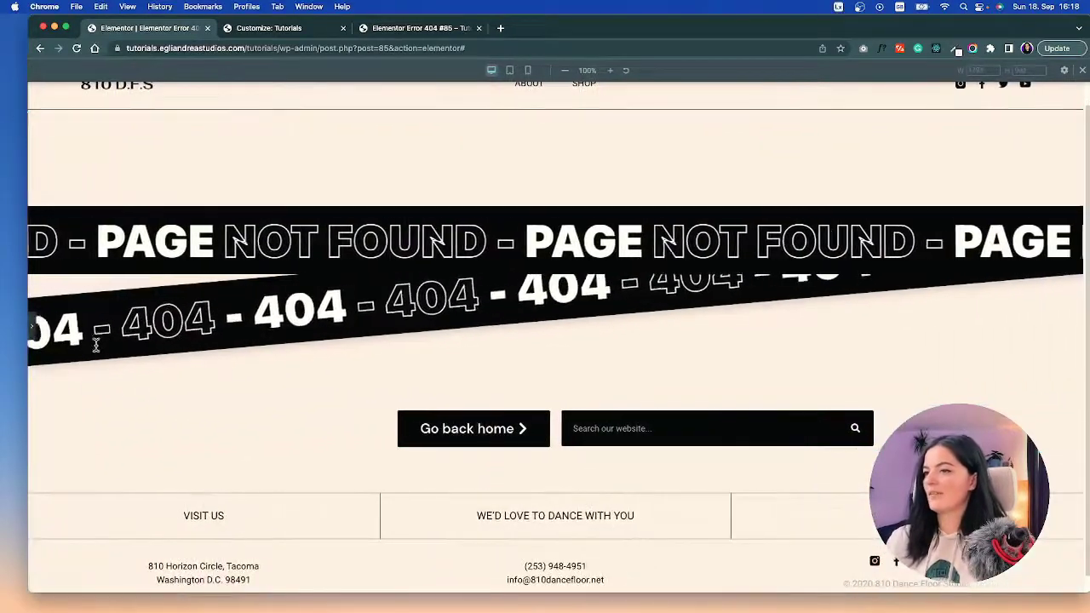
click(32, 332)
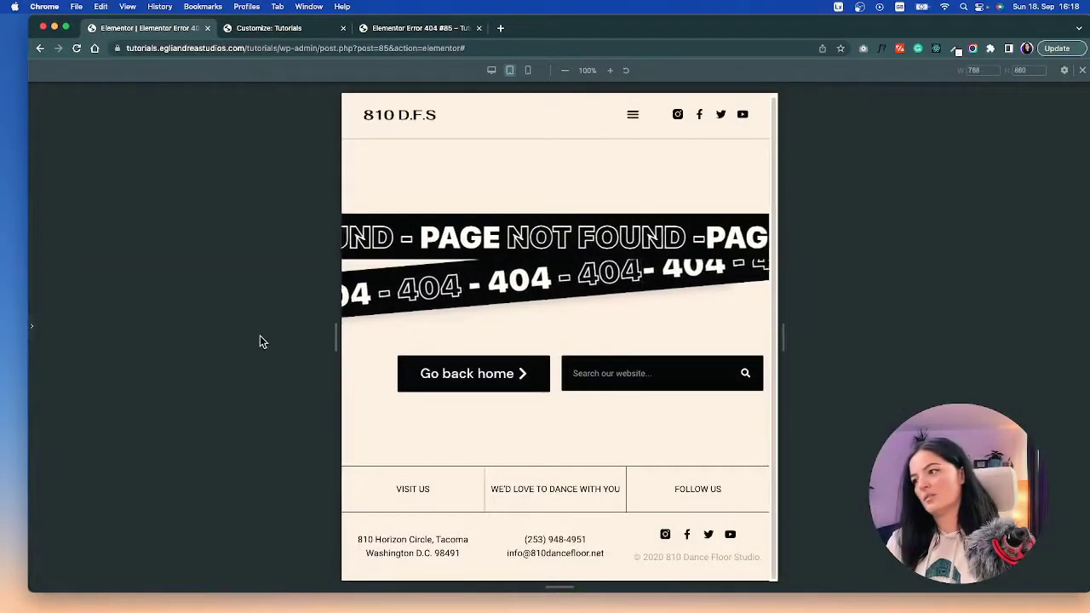
key(super+p)
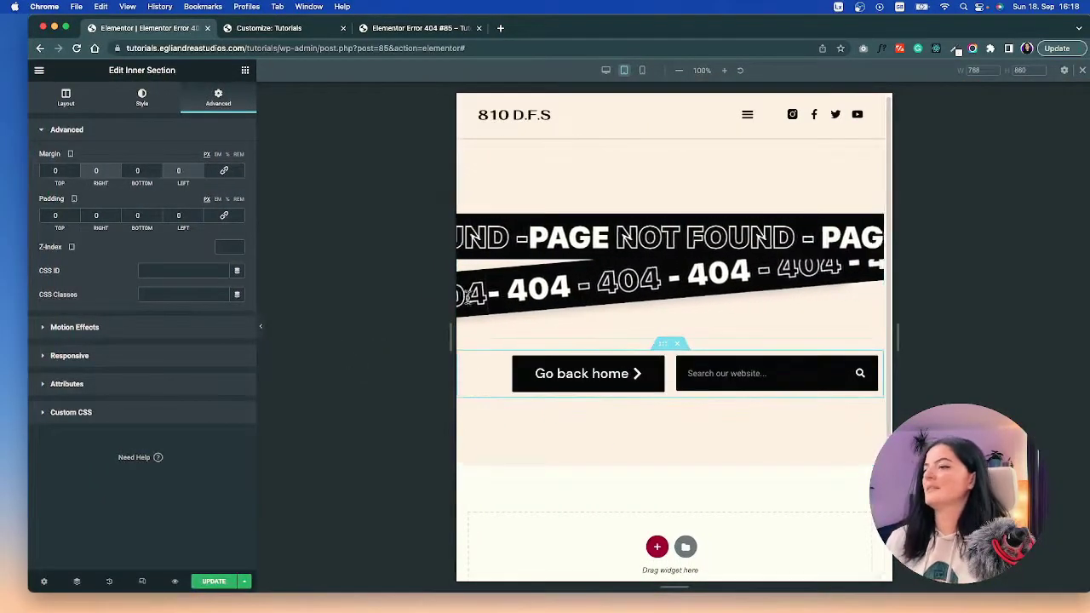
click(261, 327)
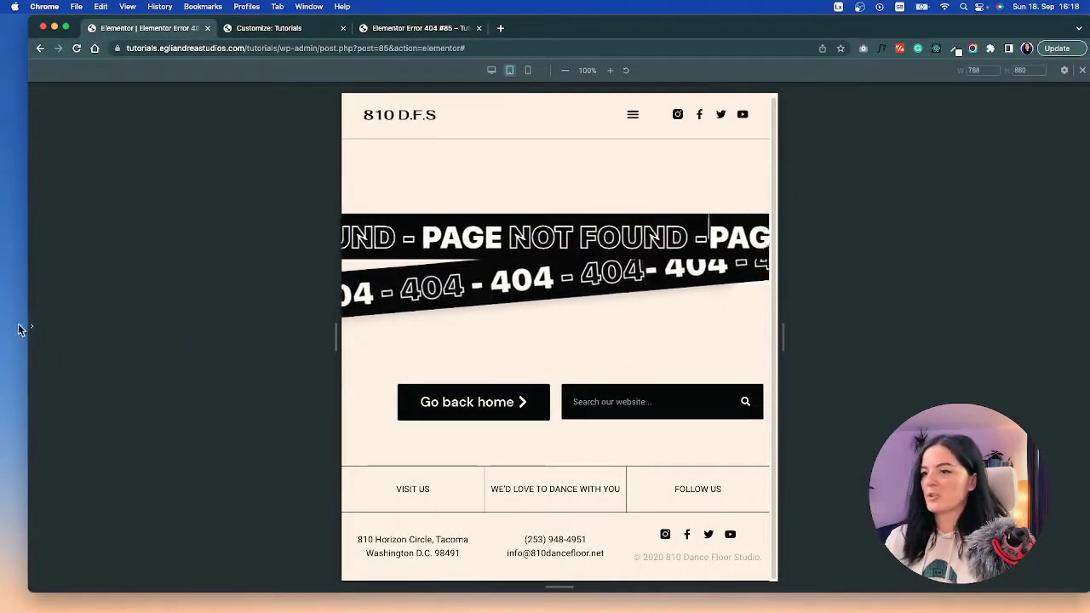
Set the Go back home button's tablet font size to 20 px.
click(26, 327)
click(642, 70)
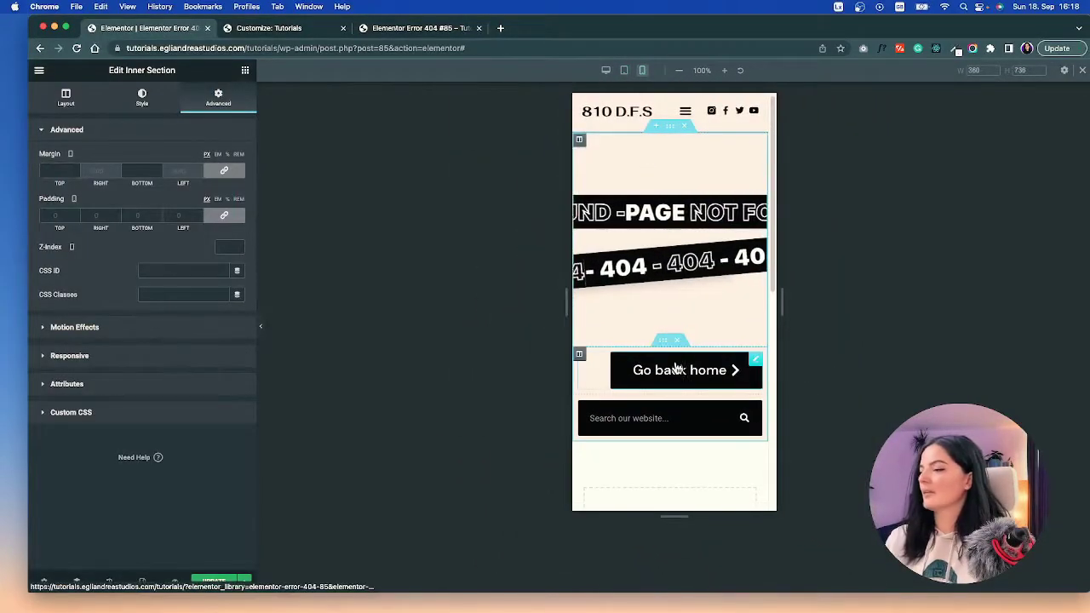
click(625, 72)
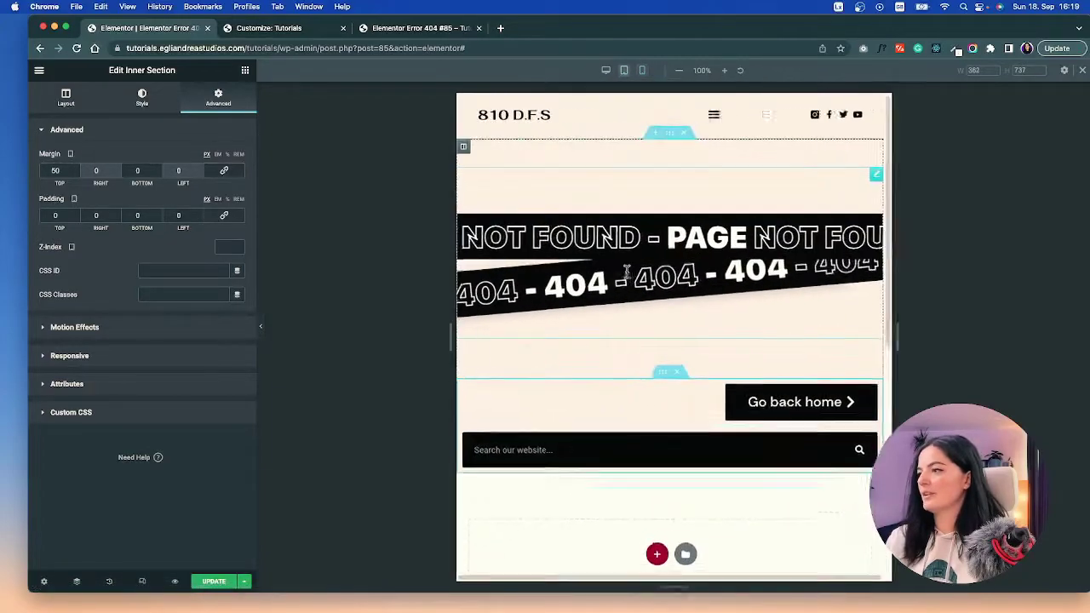
click(599, 400)
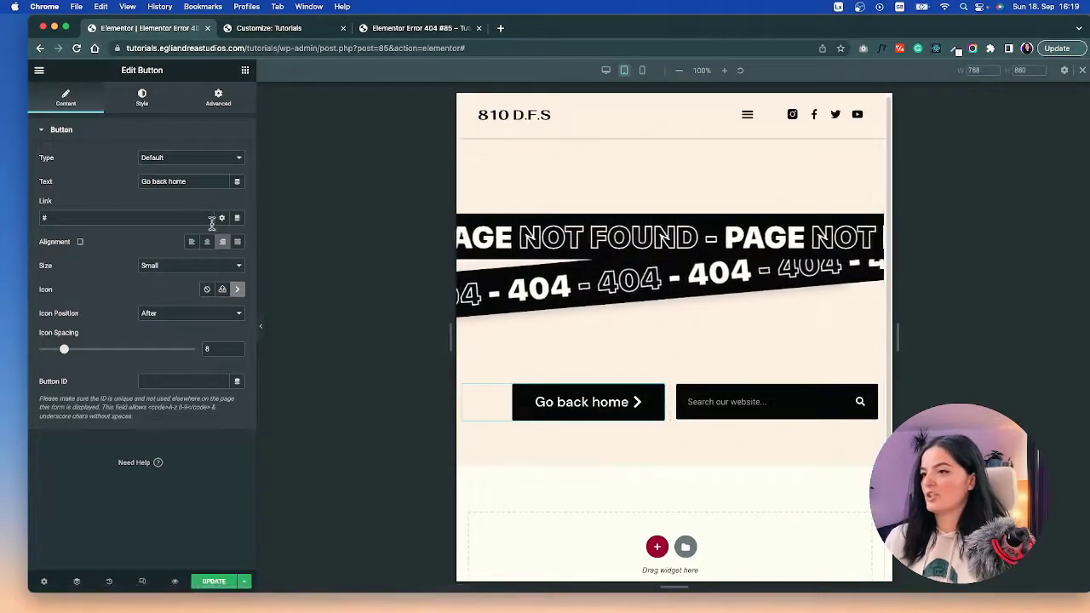
click(142, 98)
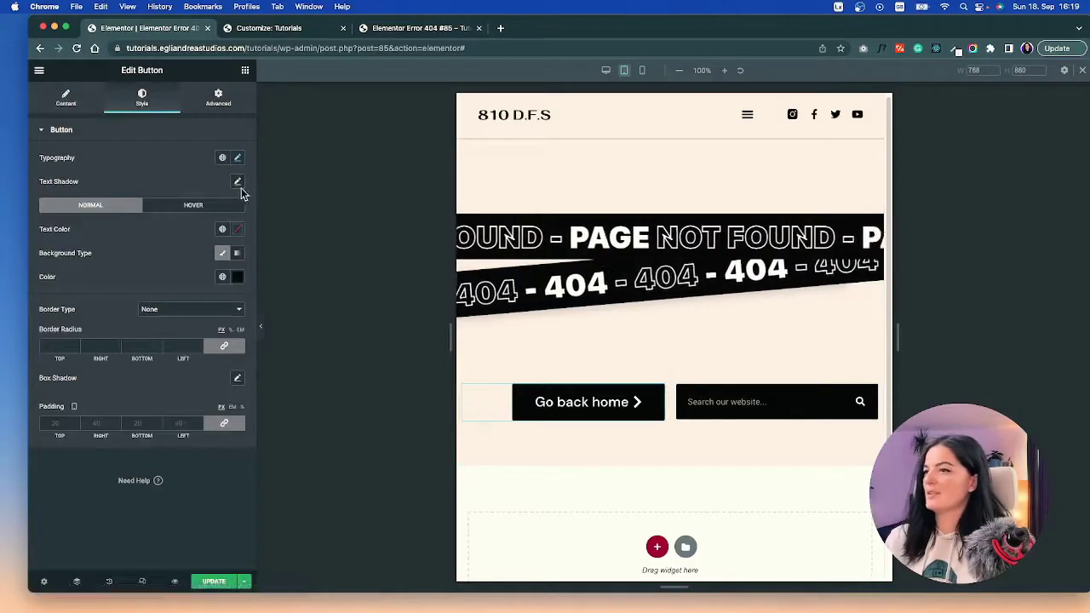
click(238, 159)
drag(73, 247, 63, 247)
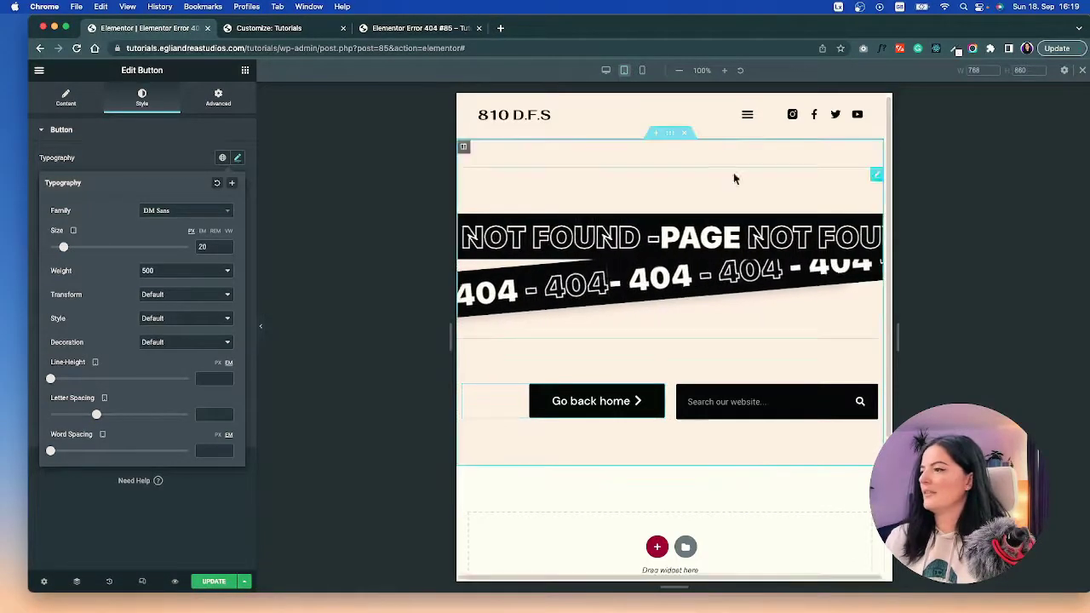
On mobile, set the button text to 15 px and centre the button.
click(642, 70)
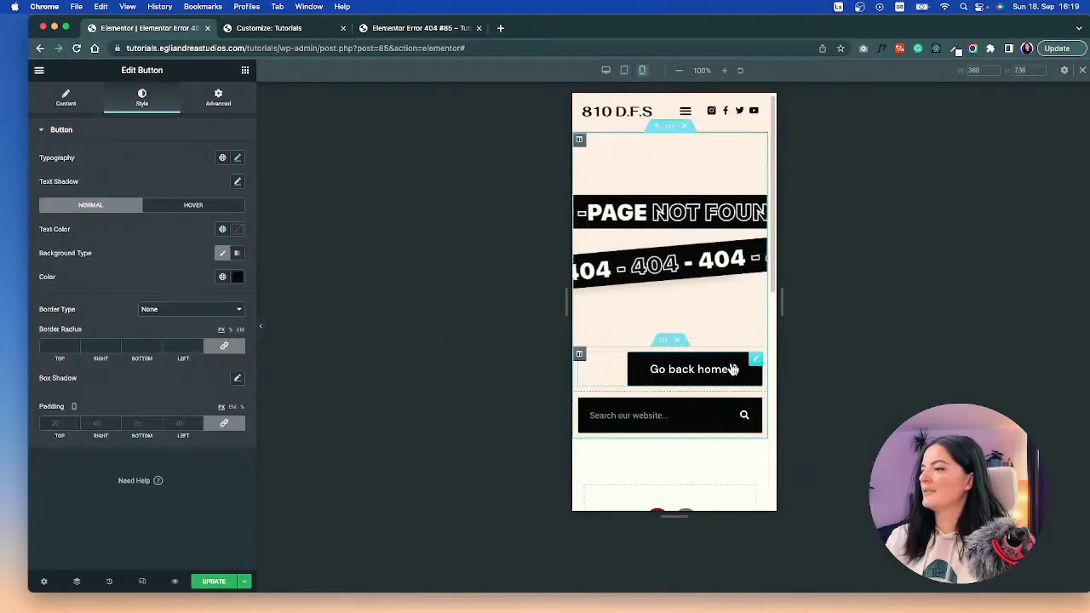
click(237, 159)
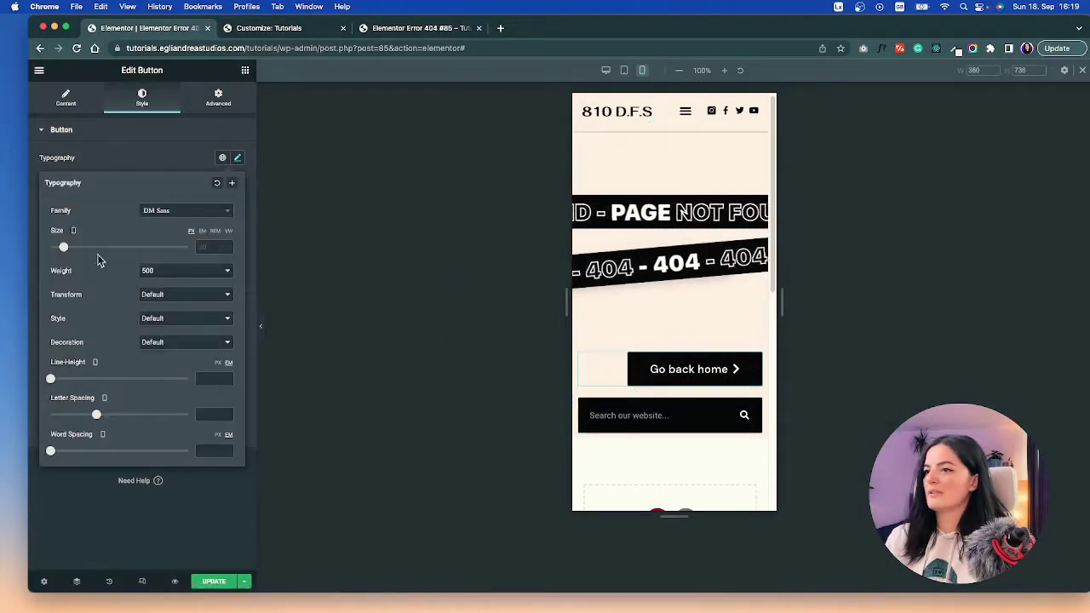
drag(63, 250, 59, 253)
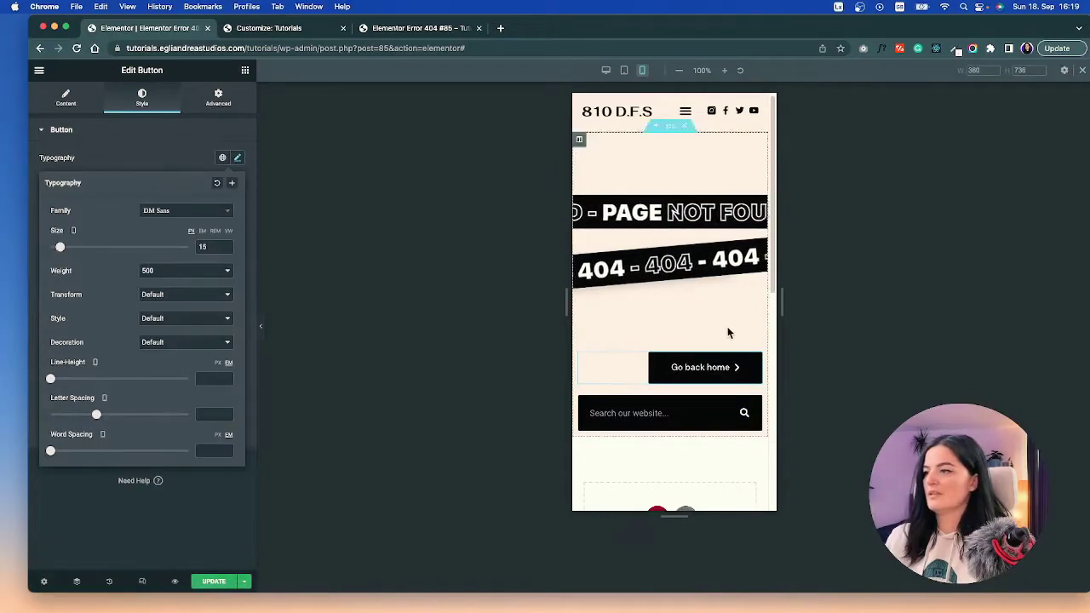
click(755, 365)
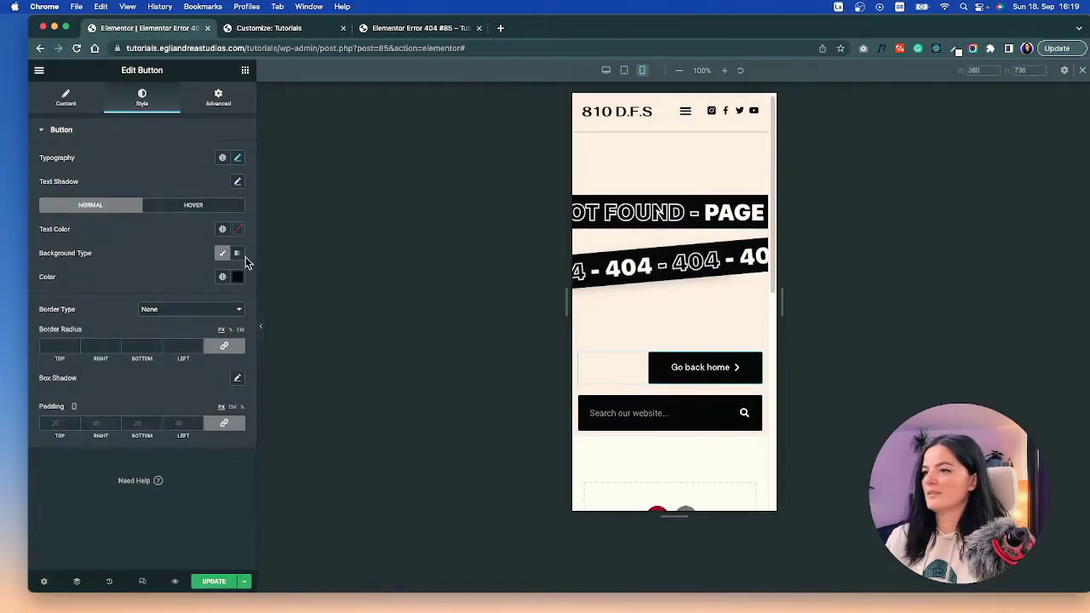
click(66, 98)
click(207, 243)
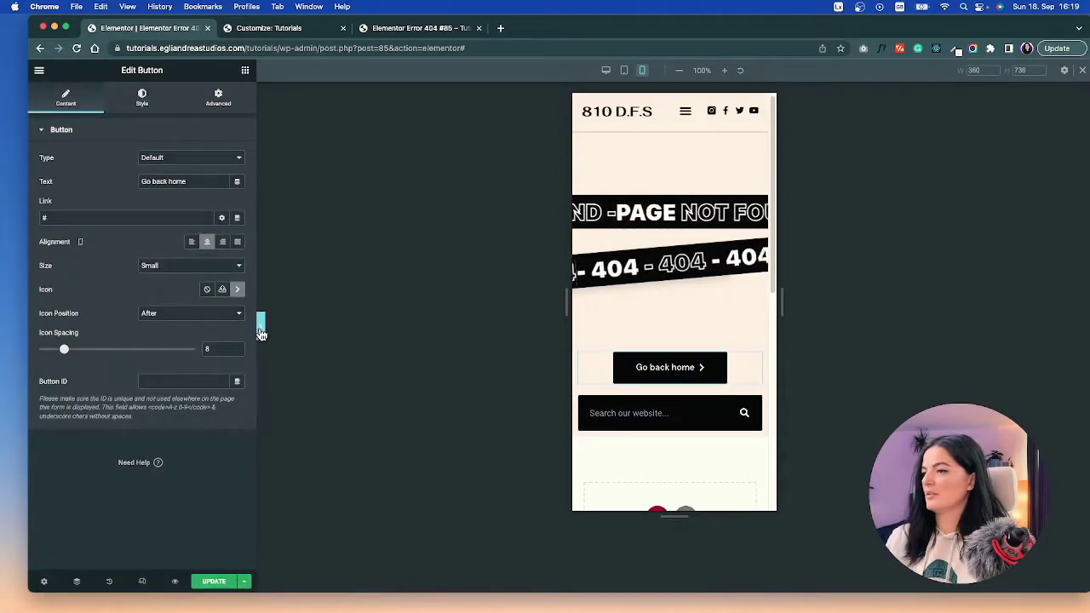
click(261, 328)
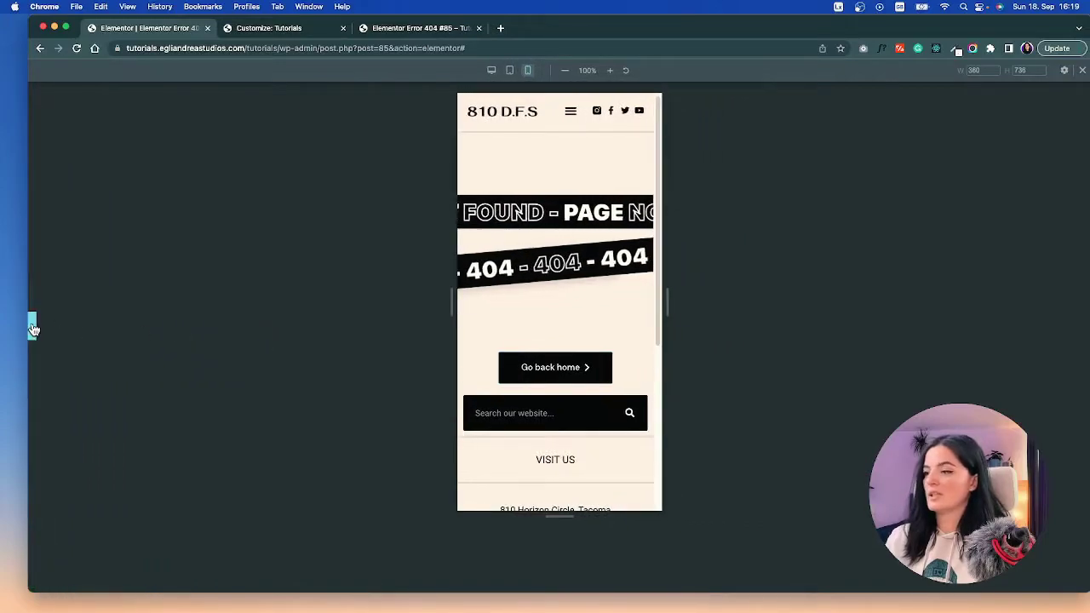
Unlink the 404 section's mobile margins, set top/bottom to 0 and bottom padding to 70 px.
click(32, 326)
click(662, 341)
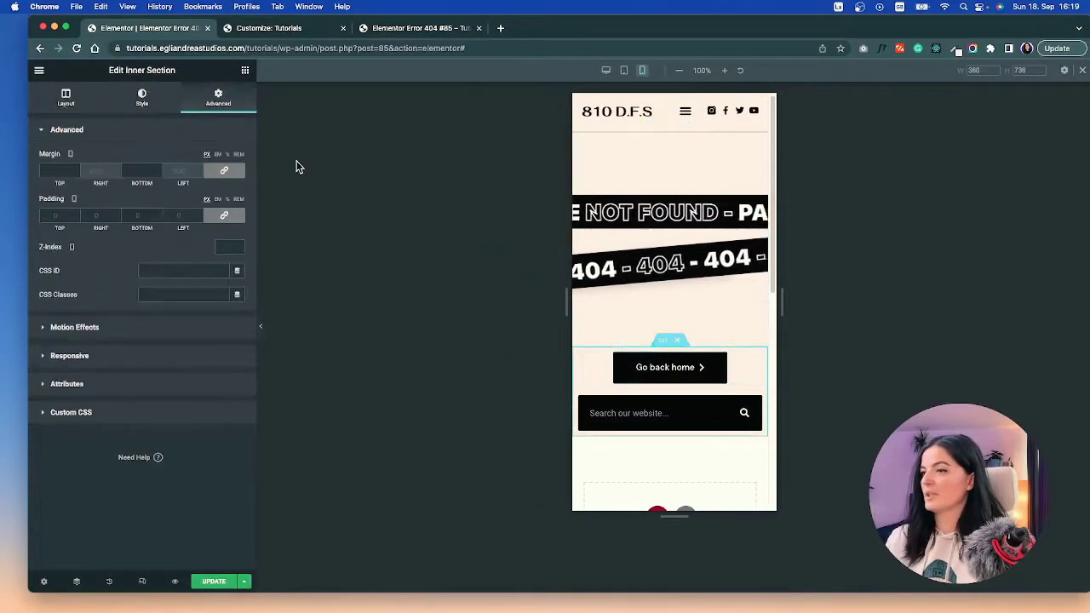
click(670, 129)
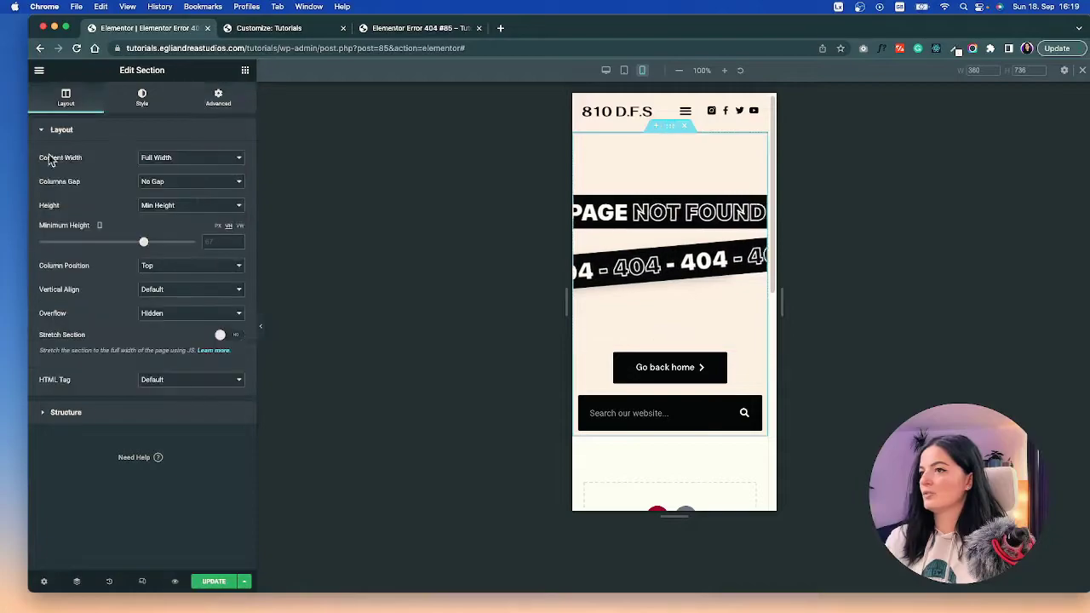
click(224, 101)
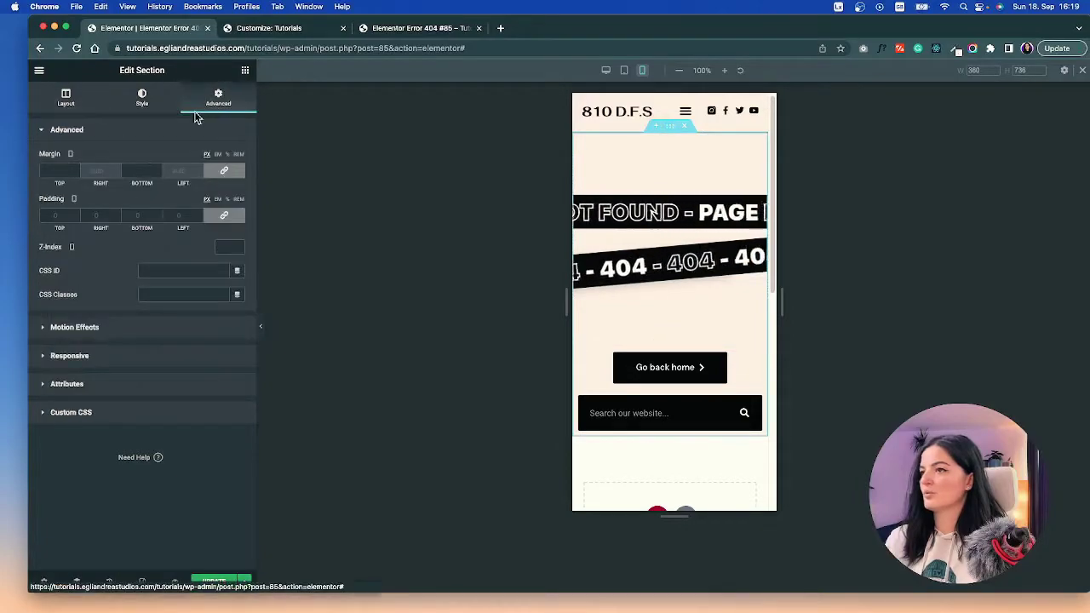
click(226, 172)
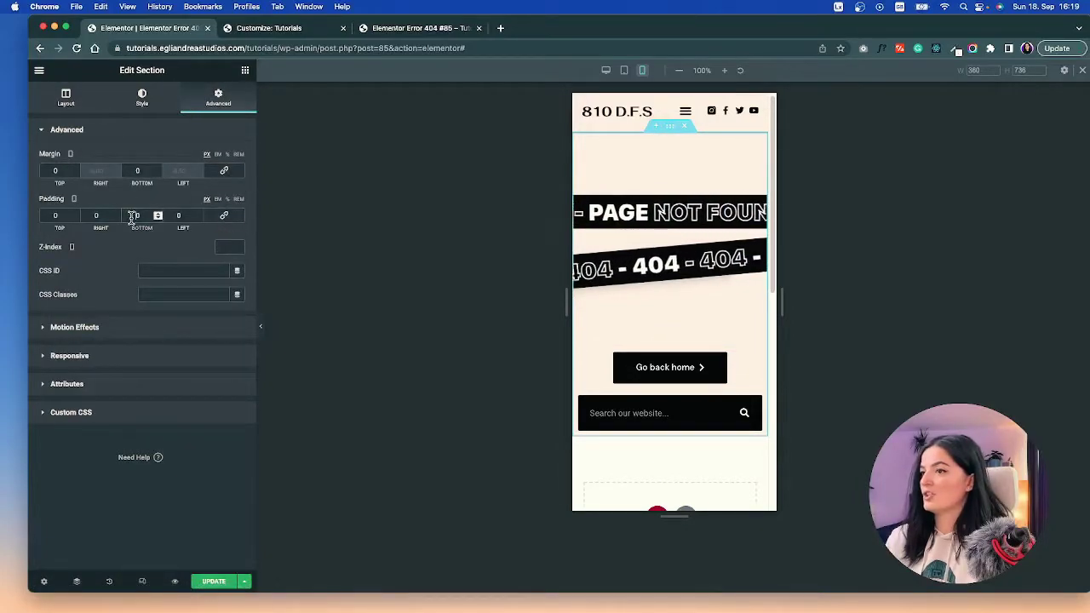
text(70)
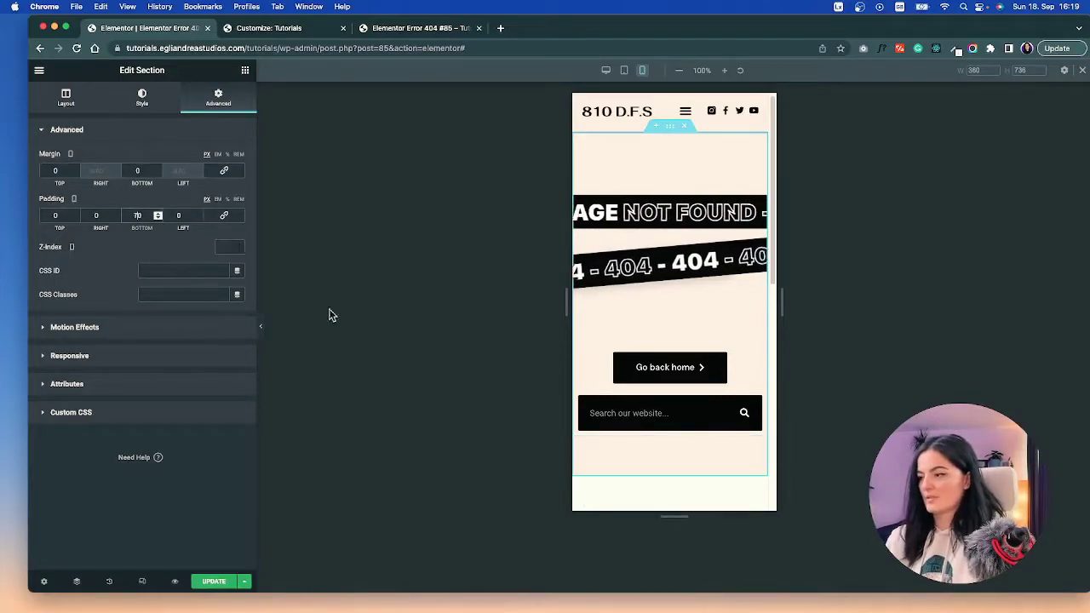
click(262, 330)
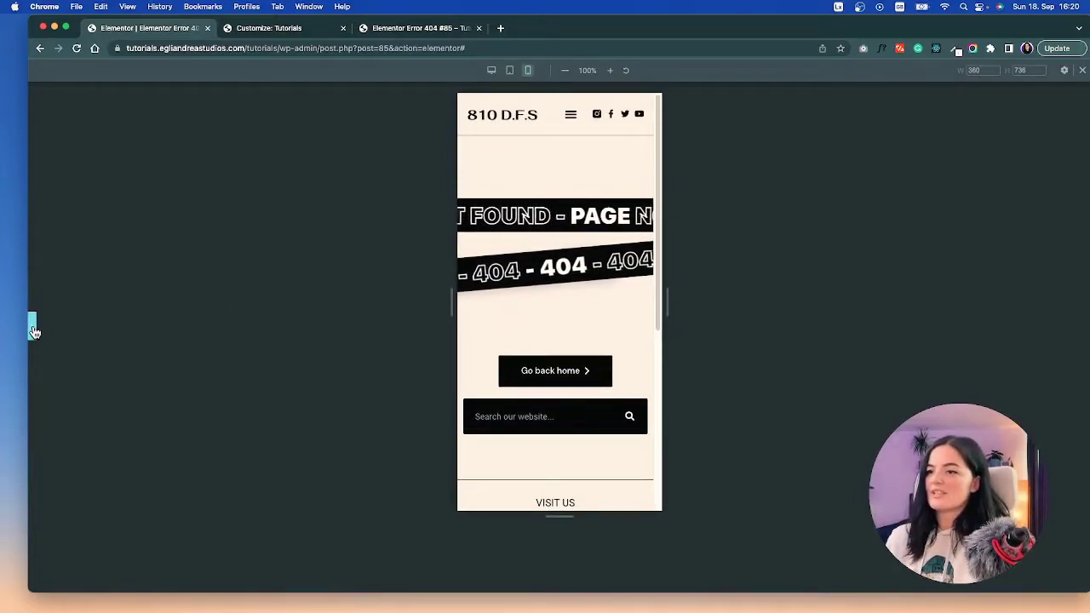
Review the full desktop layout, then switch the preview to tablet width.
click(34, 330)
click(605, 70)
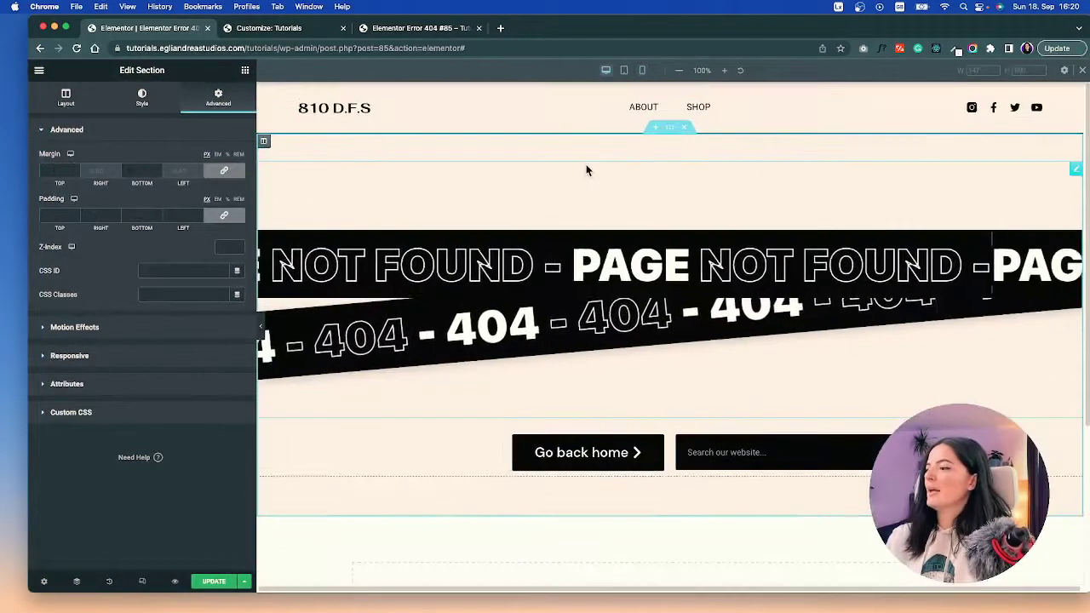
click(260, 328)
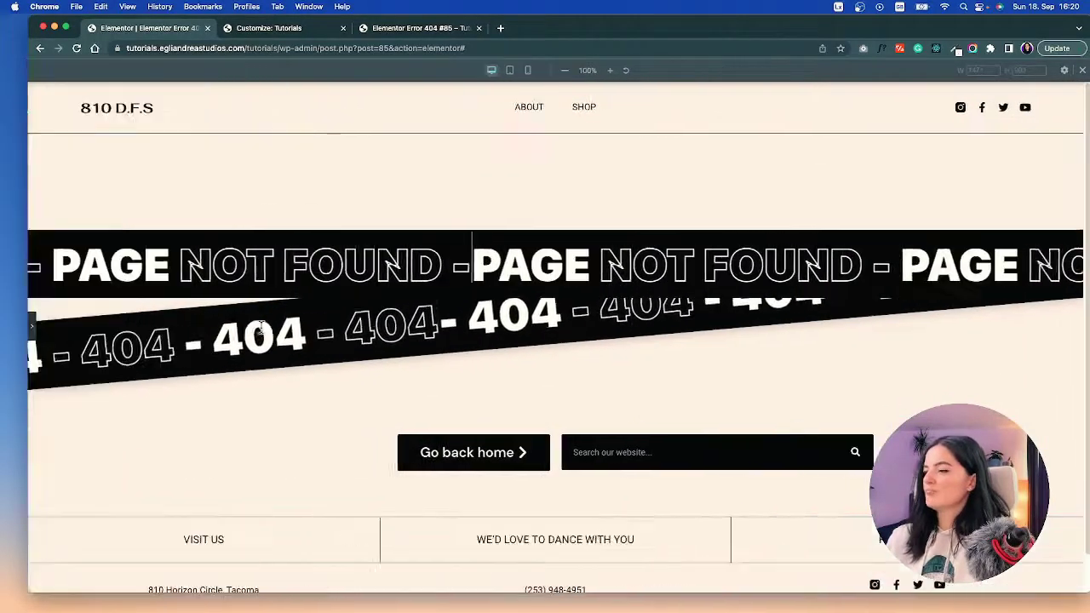
click(509, 71)
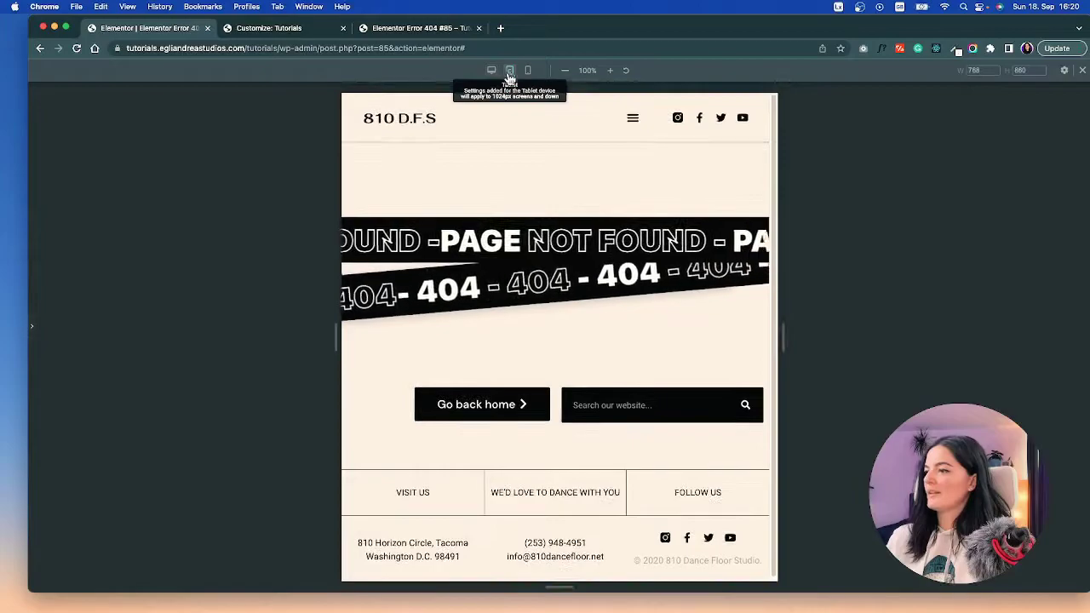